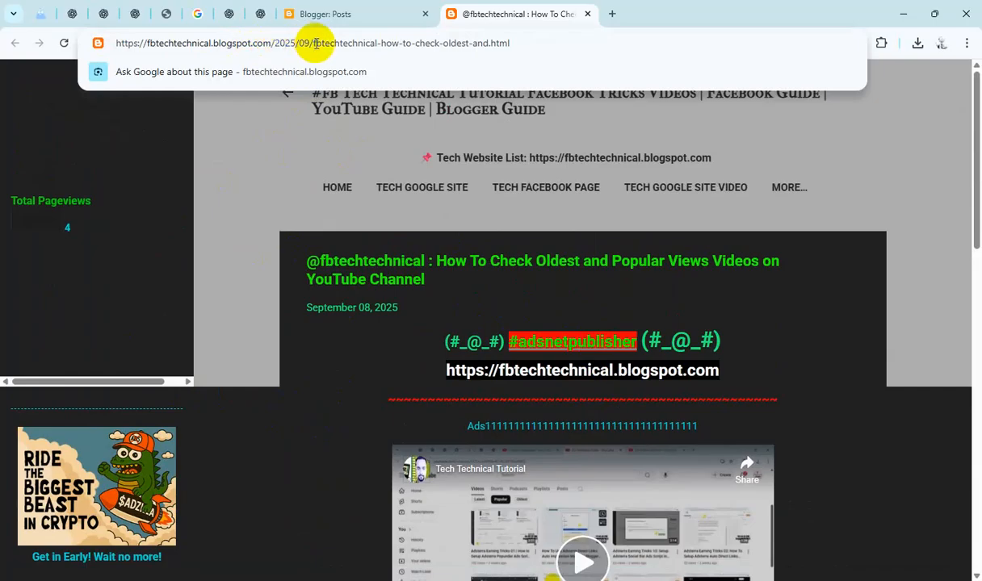
key(Delete)
key(Delete)
key(Delete)
key(Delete)
key(Delete)
key(Delete)
key(Delete)
key(Delete)
key(Delete)
key(Delete)
key(Delete)
key(Delete)
key(Delete)
key(Delete)
key(Delete)
key(Delete)
key(Delete)
key(Delete)
key(Delete)
key(Delete)
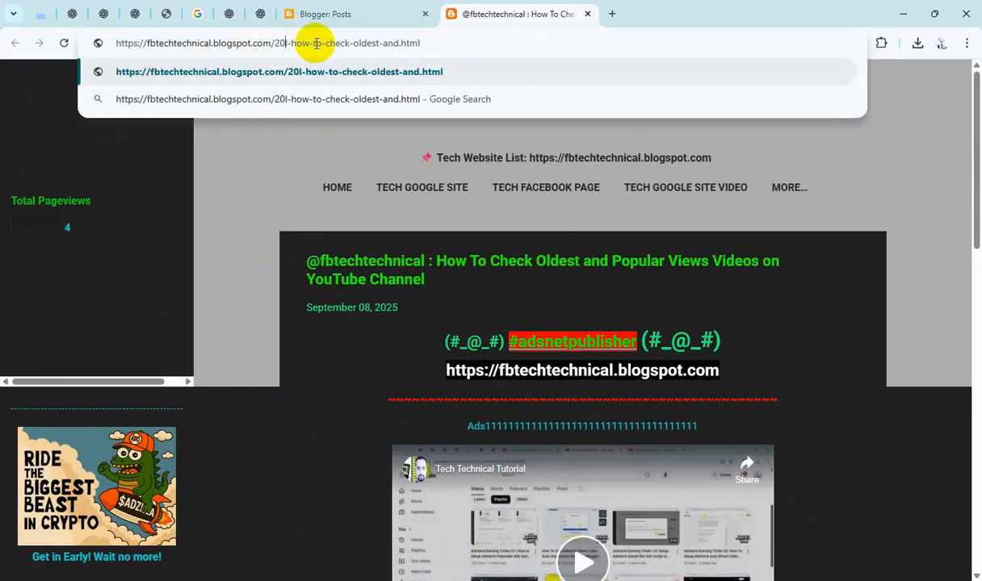
key(Delete)
key(Delete)
key(Delete)
key(Delete)
key(Delete)
key(Delete)
key(Delete)
key(Delete)
key(Delete)
key(Delete)
key(Delete)
key(Delete)
key(Delete)
key(Delete)
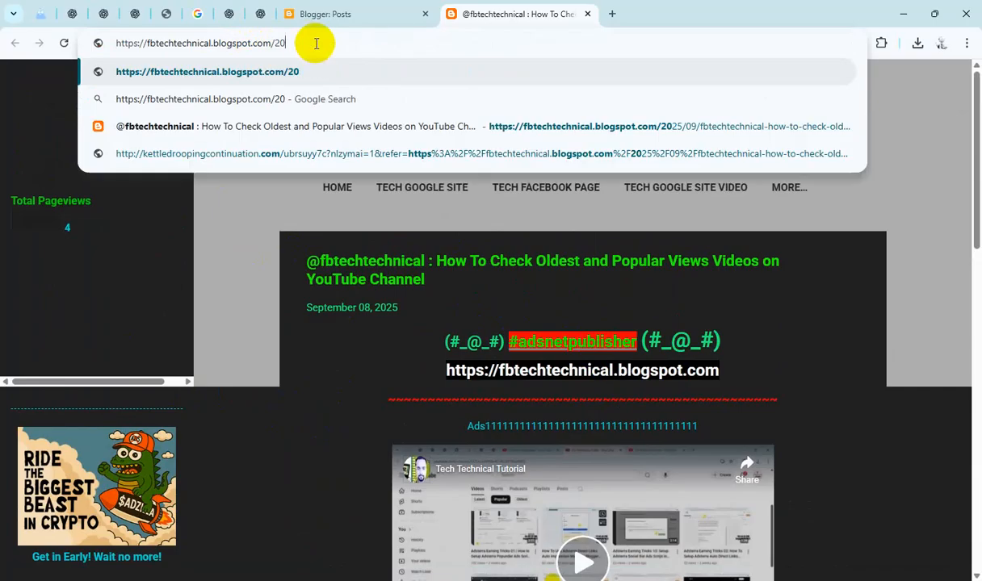
key(BackSpace)
key(BackSpace)
key(Return)
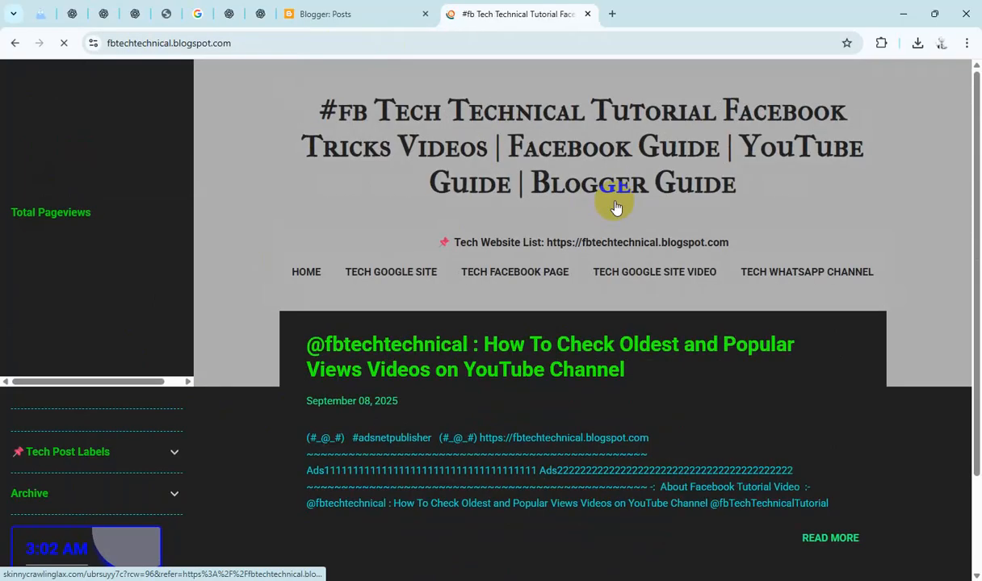
- Look over the blog's homepage and copy its address
scroll(614, 241, down, 10)
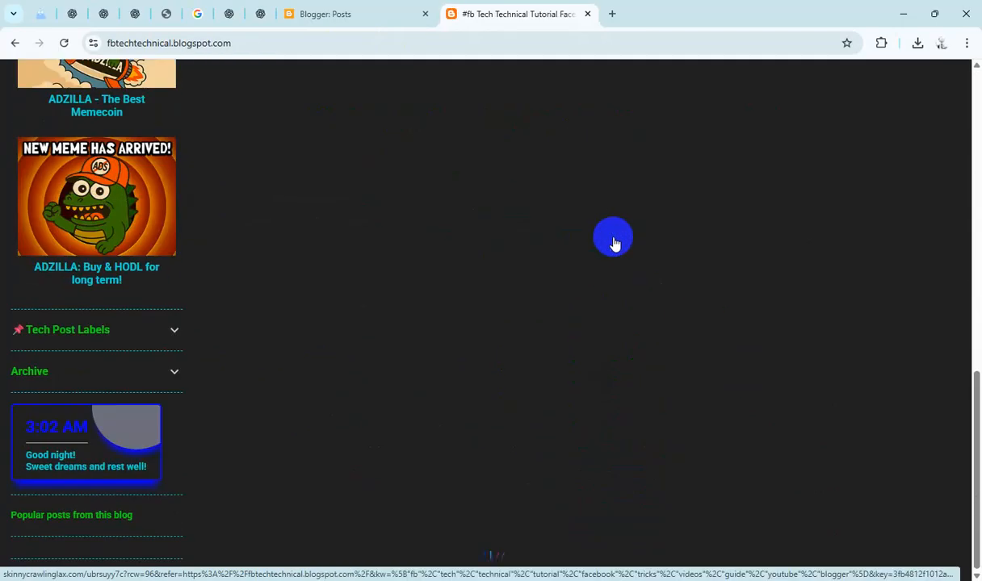
scroll(614, 238, up, 10)
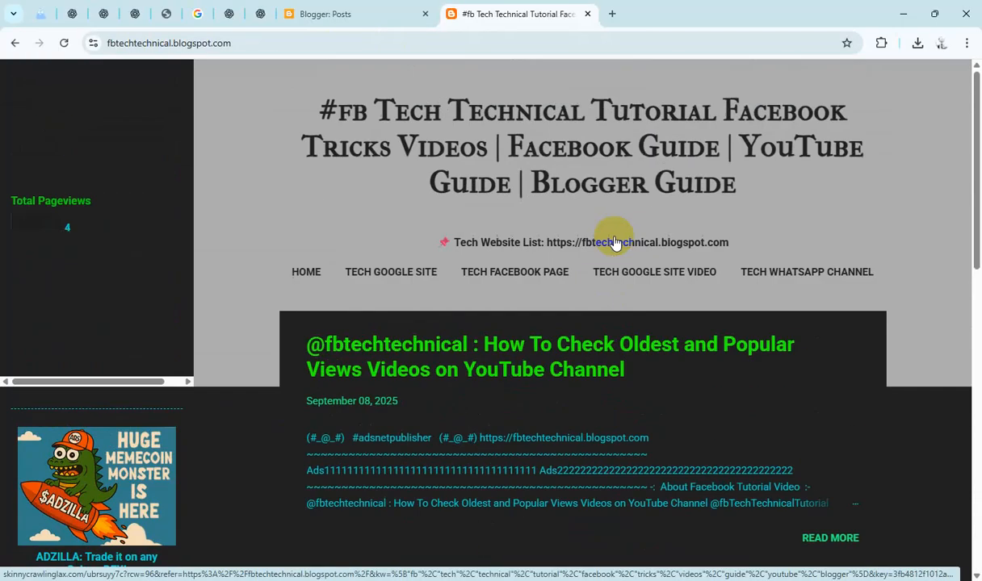
click(469, 44)
key(ctrl+c)
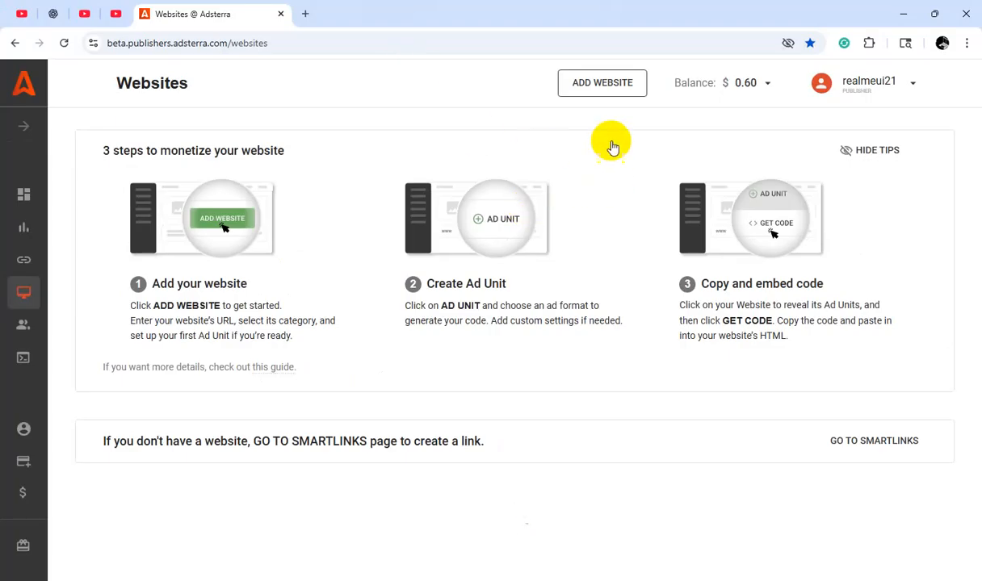
click(607, 90)
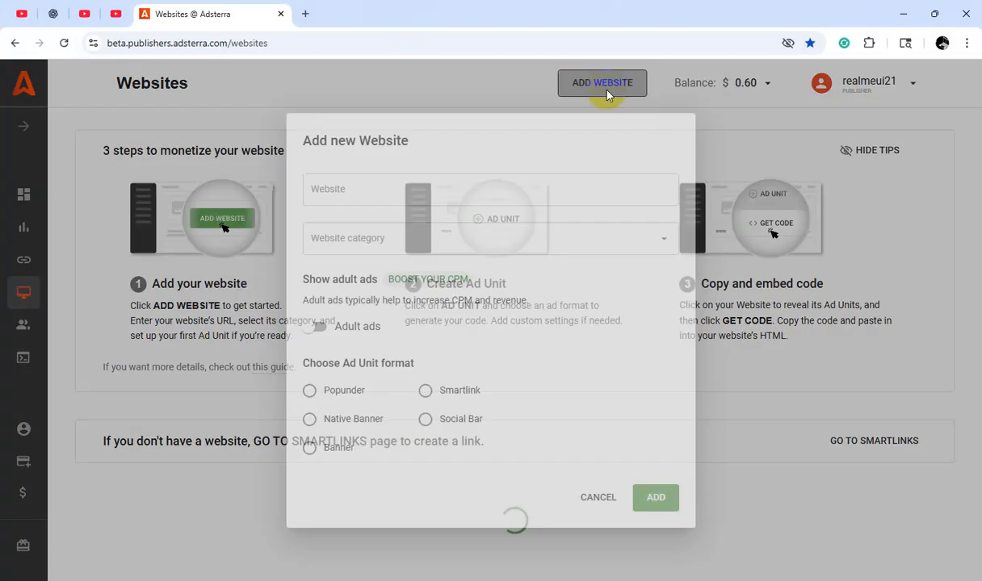
click(421, 194)
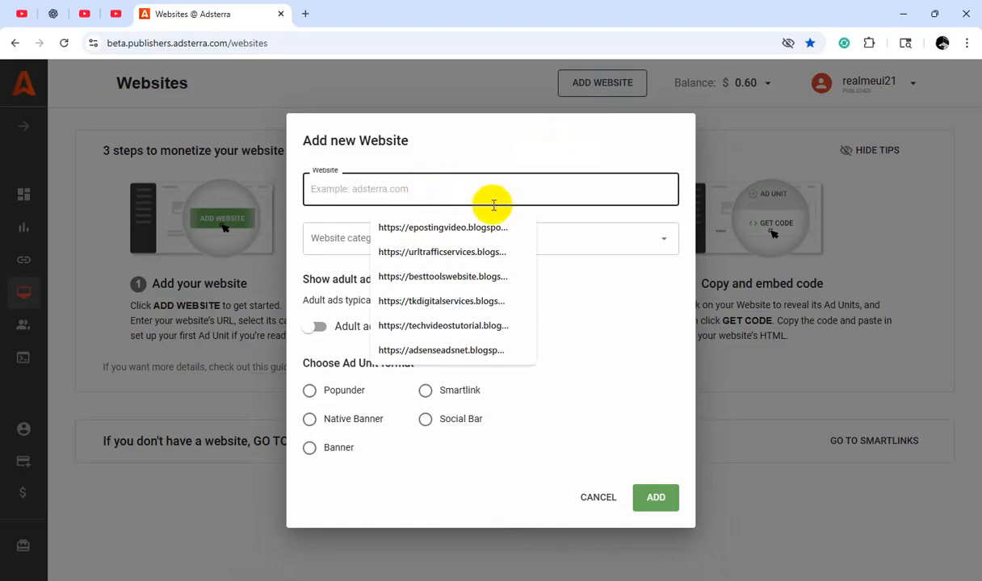
key(ctrl+v)
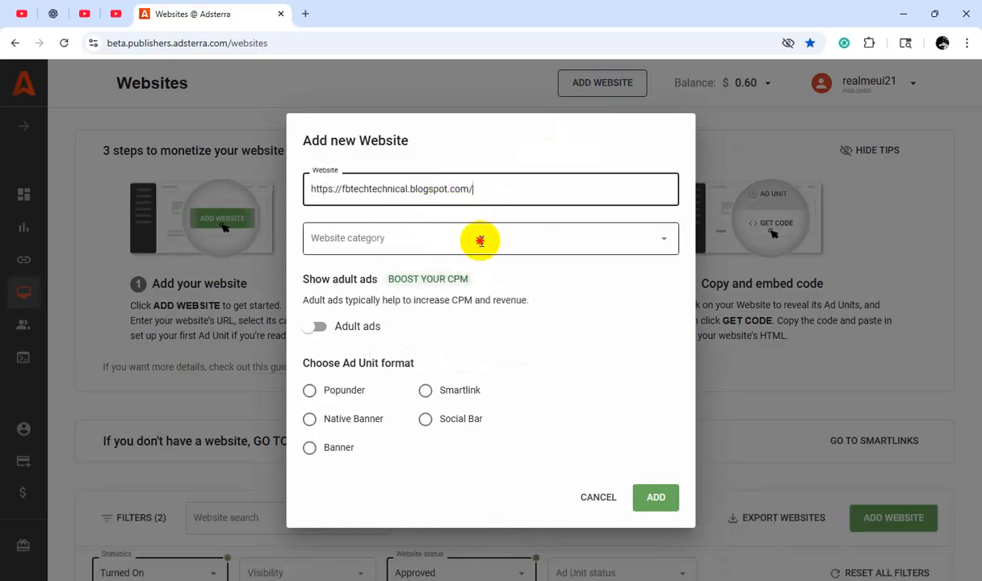
click(480, 241)
click(377, 272)
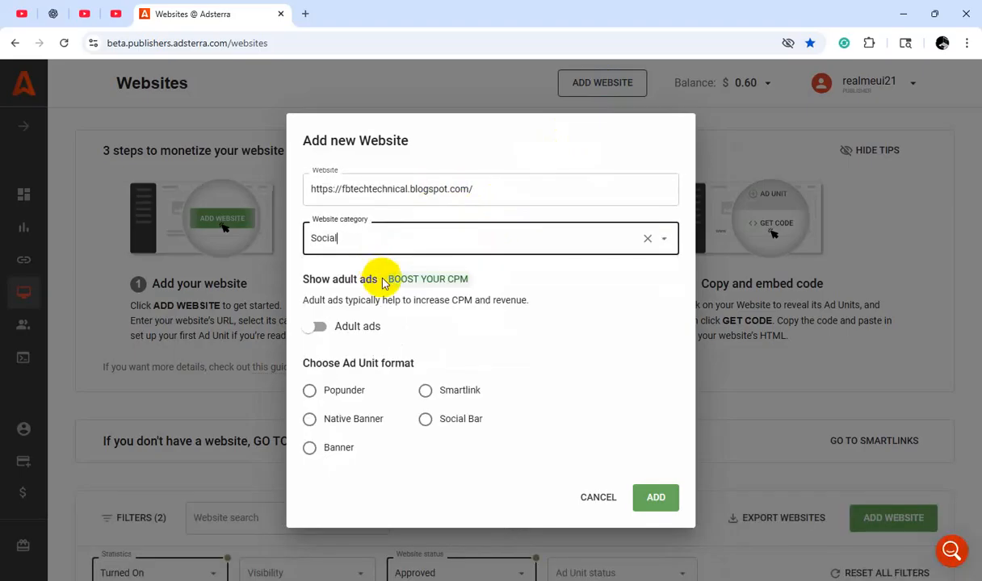
click(316, 425)
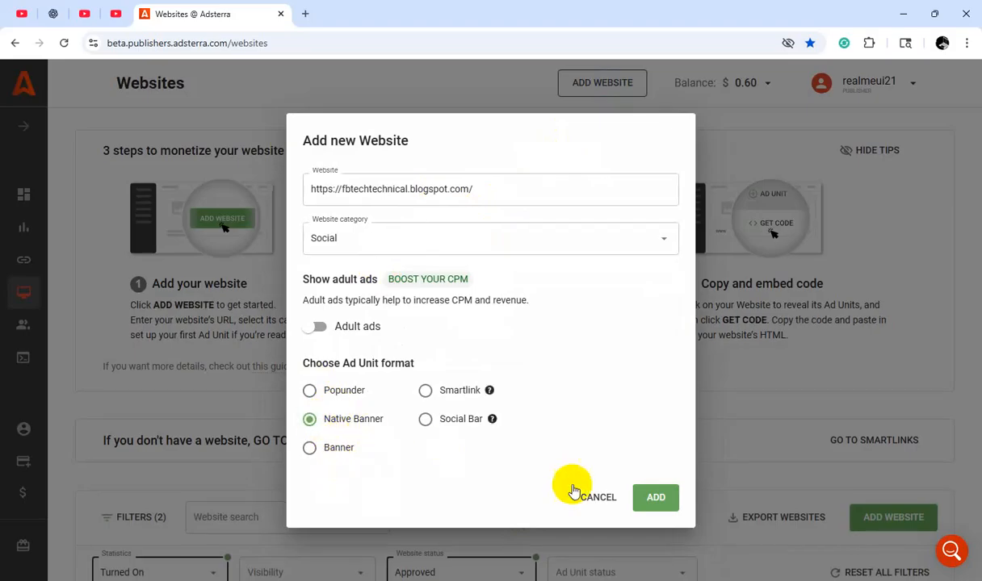
click(656, 500)
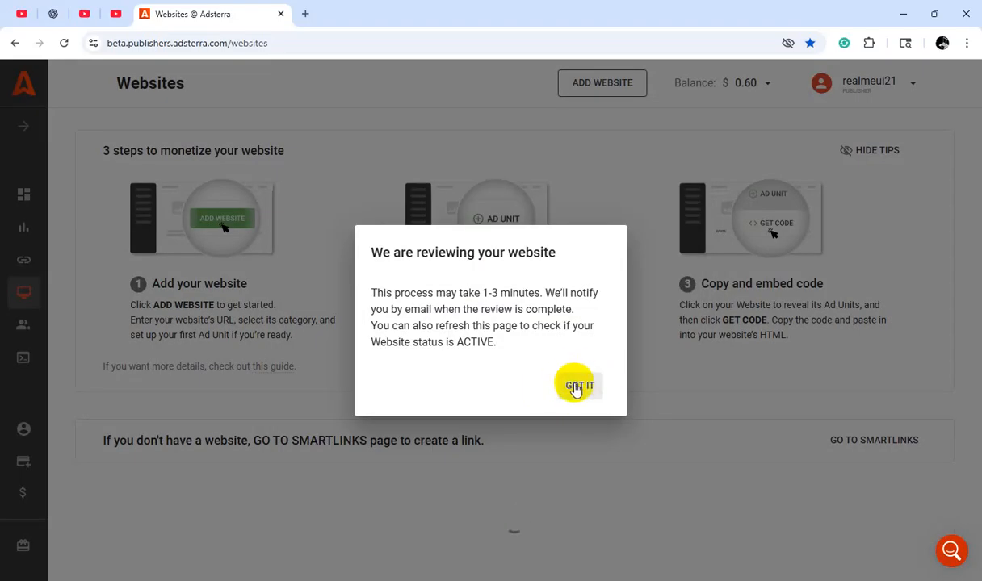
click(576, 388)
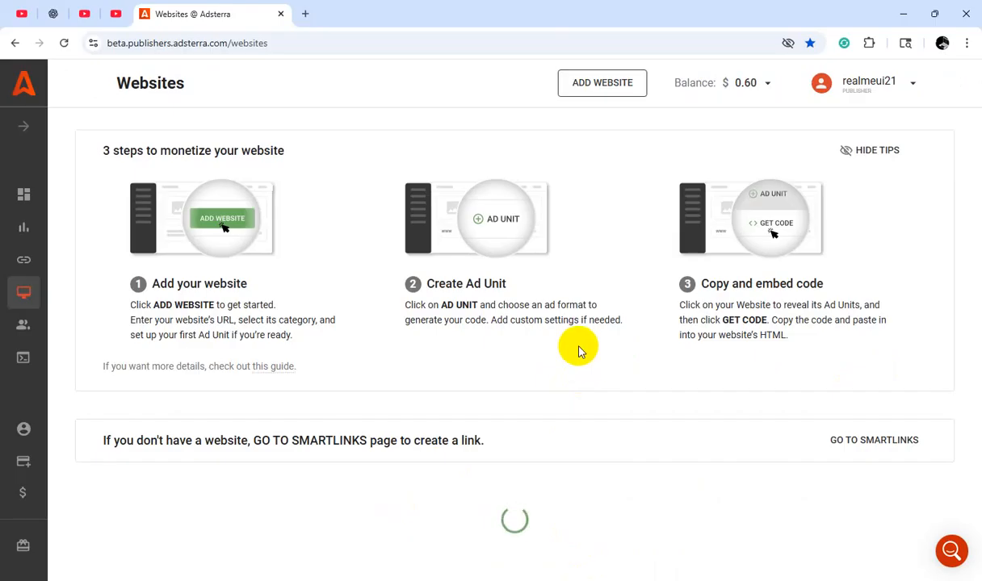
- Search the website list for "fbt" and expand the ad units of fbtechtechnical.blogspot.com
scroll(576, 353, down, 2)
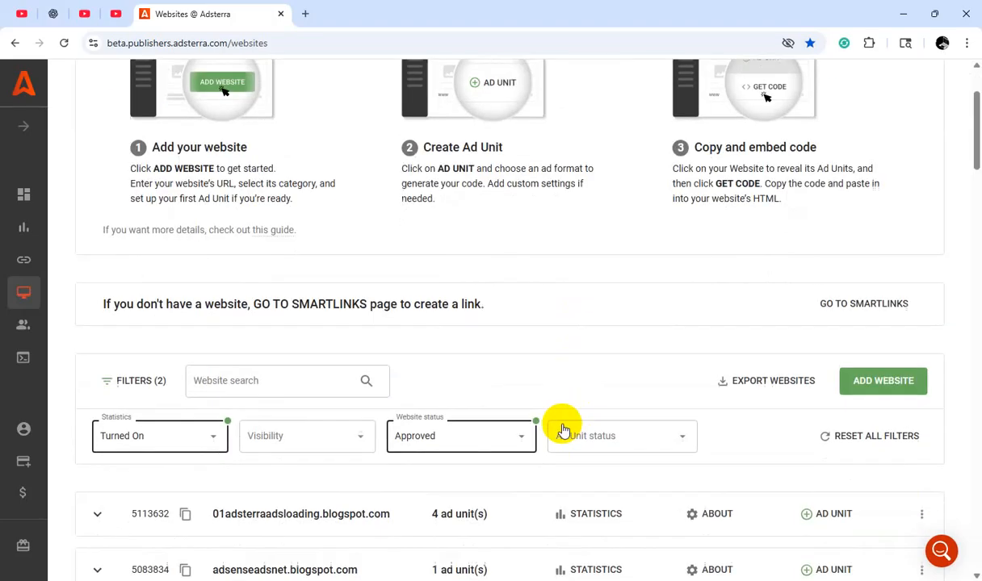
click(301, 380)
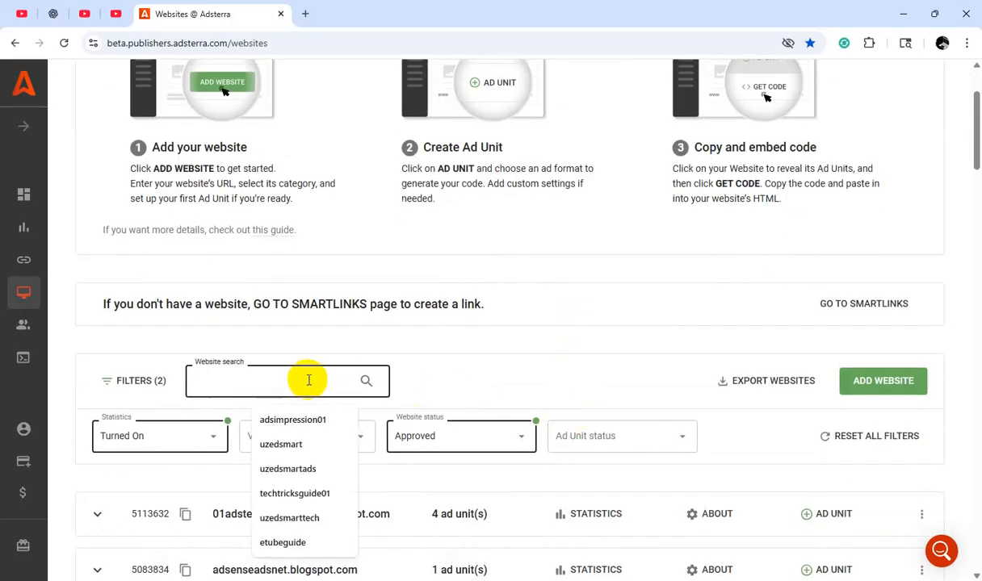
text(f)
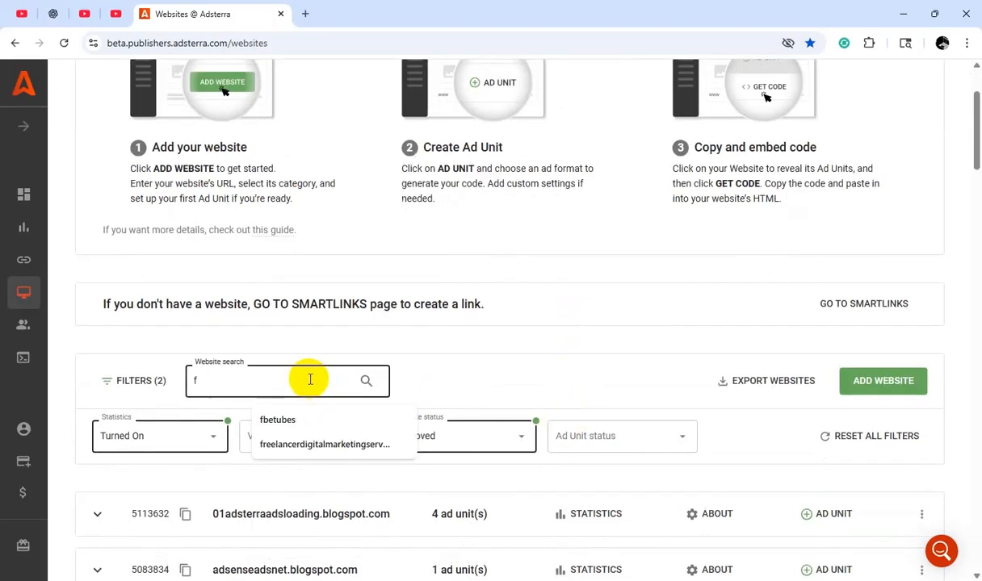
text(bt)
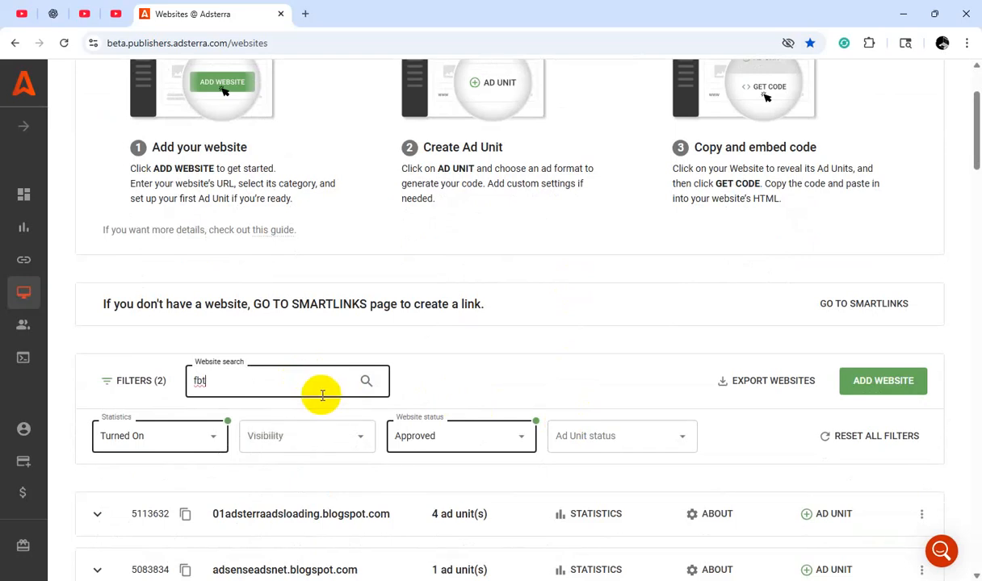
click(368, 382)
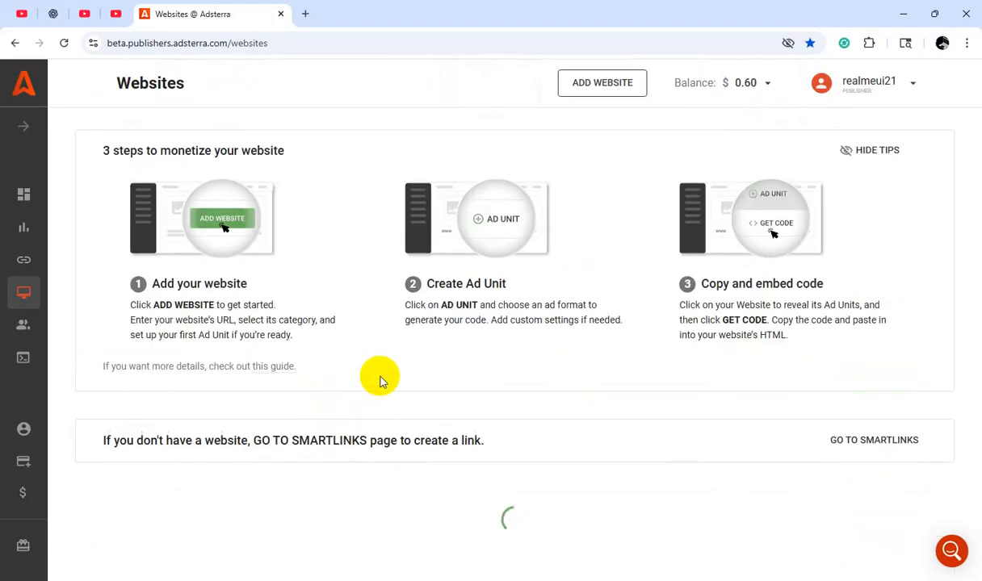
scroll(378, 384, down, 2)
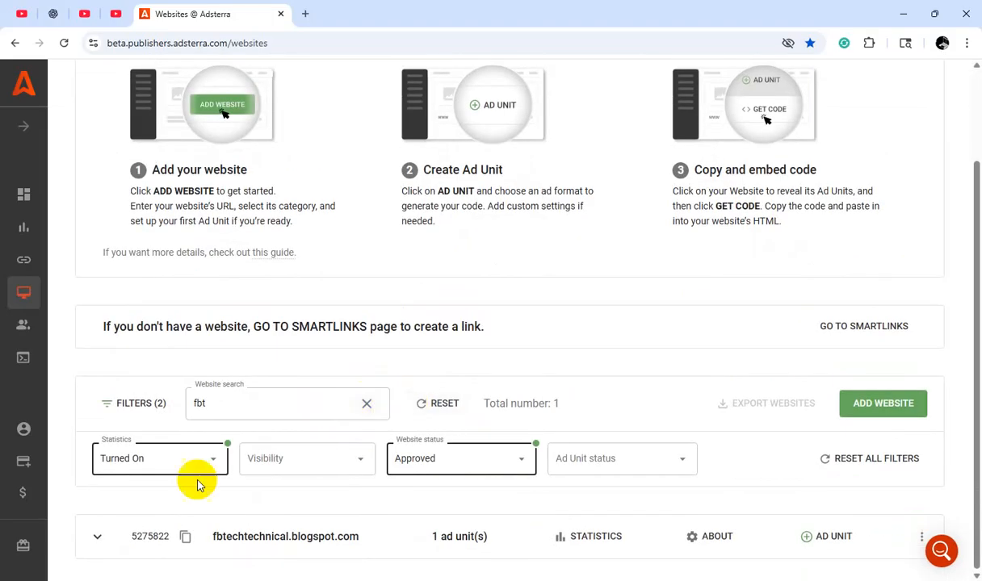
click(97, 536)
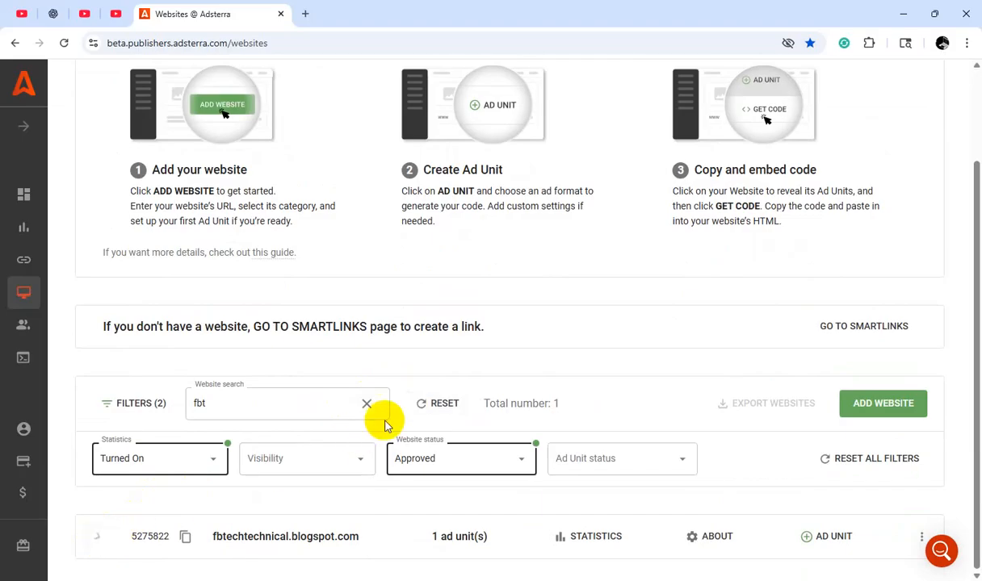
scroll(382, 416, down, 1)
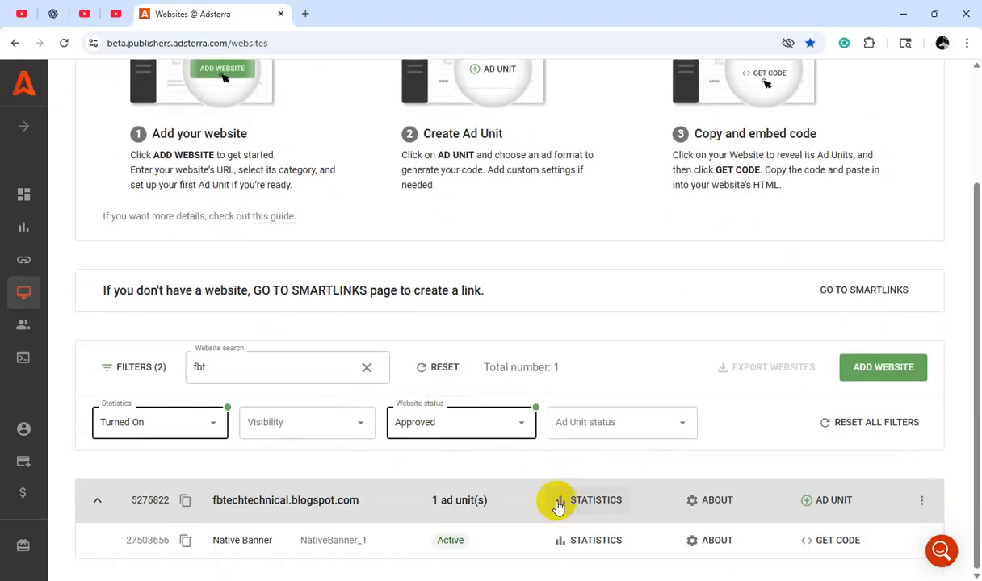
- Create a Banner 728x90 ad unit for fbtechtechnical.blogspot.com
click(832, 502)
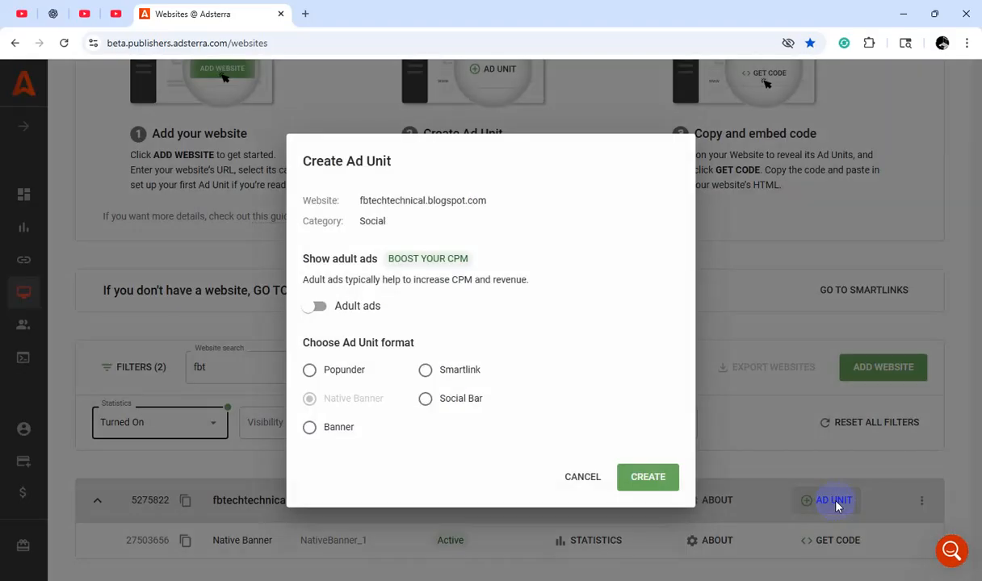
click(309, 428)
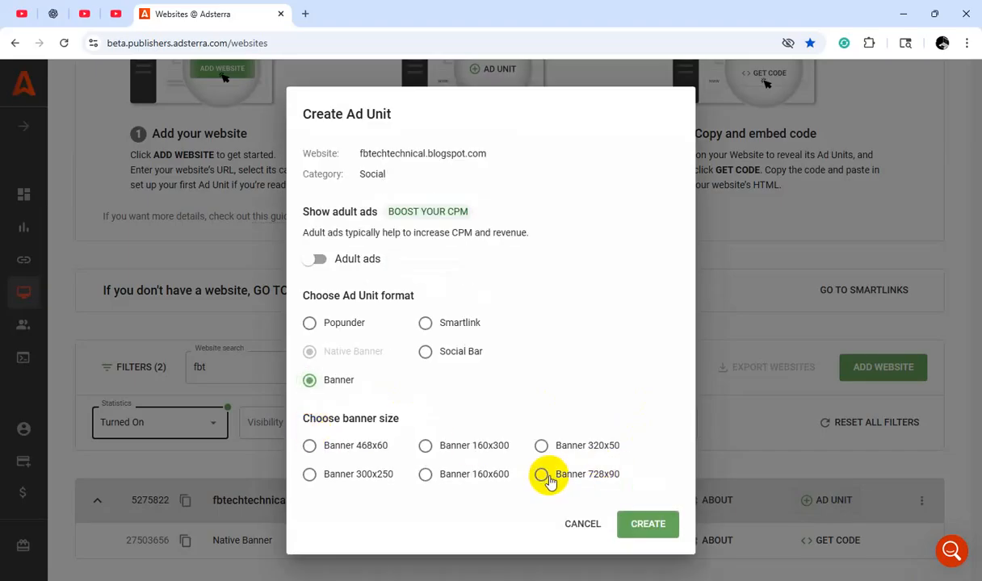
click(541, 475)
click(652, 525)
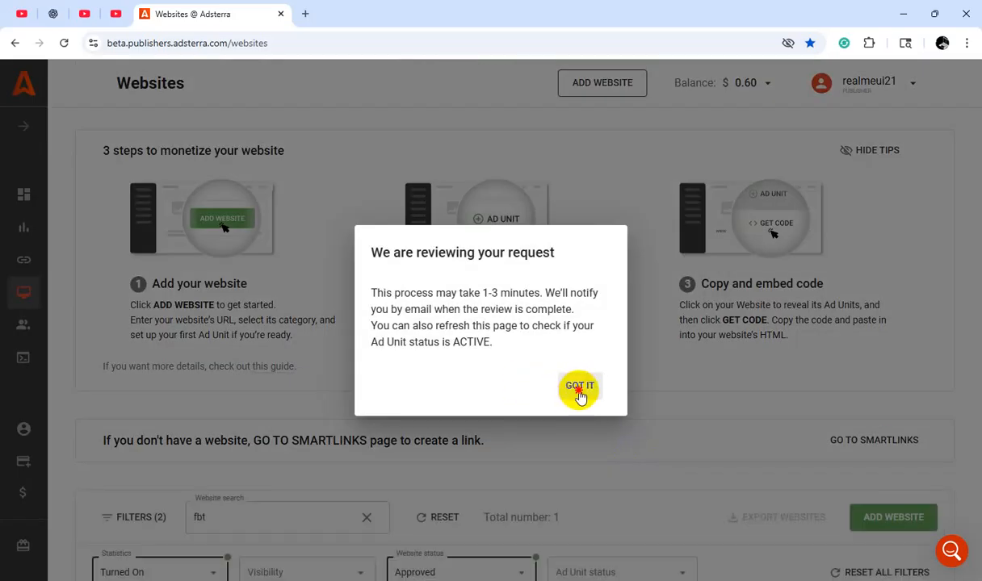
click(578, 386)
- For the Native Banner of fbtechtechnical.blogspot.com, save a 1:4 widget layout and copy the ad code
scroll(453, 420, down, 2)
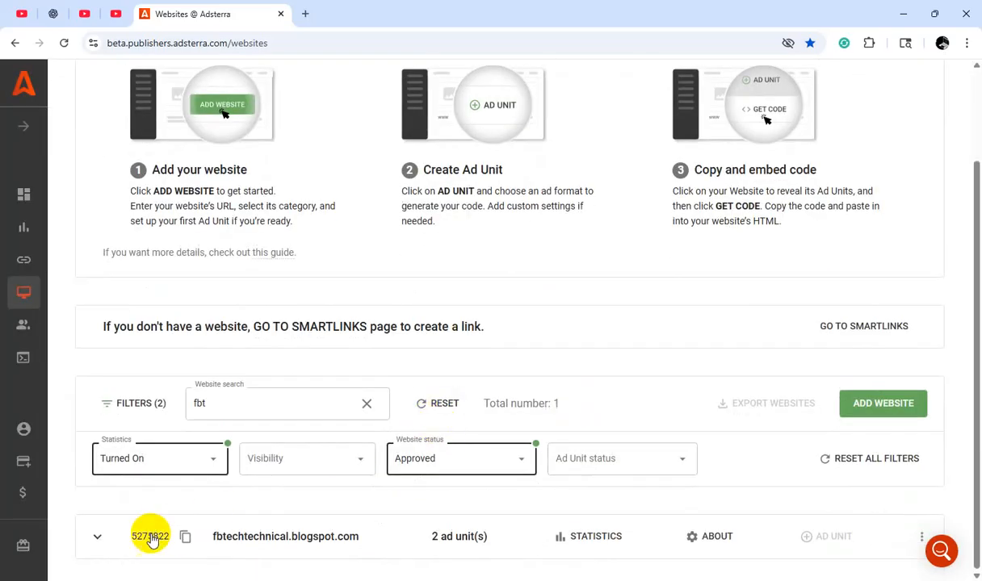
click(97, 537)
scroll(565, 469, down, 1)
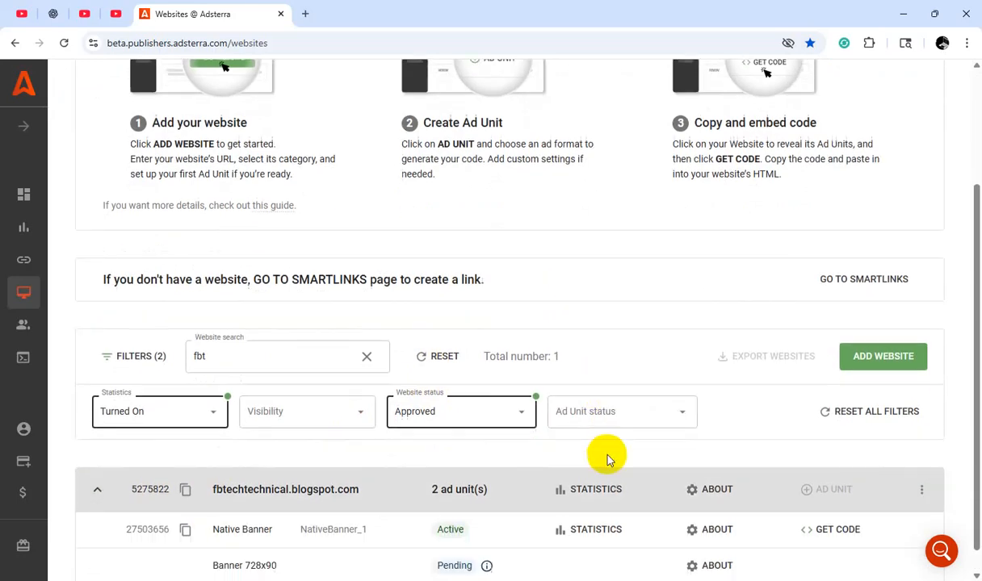
click(820, 505)
click(368, 251)
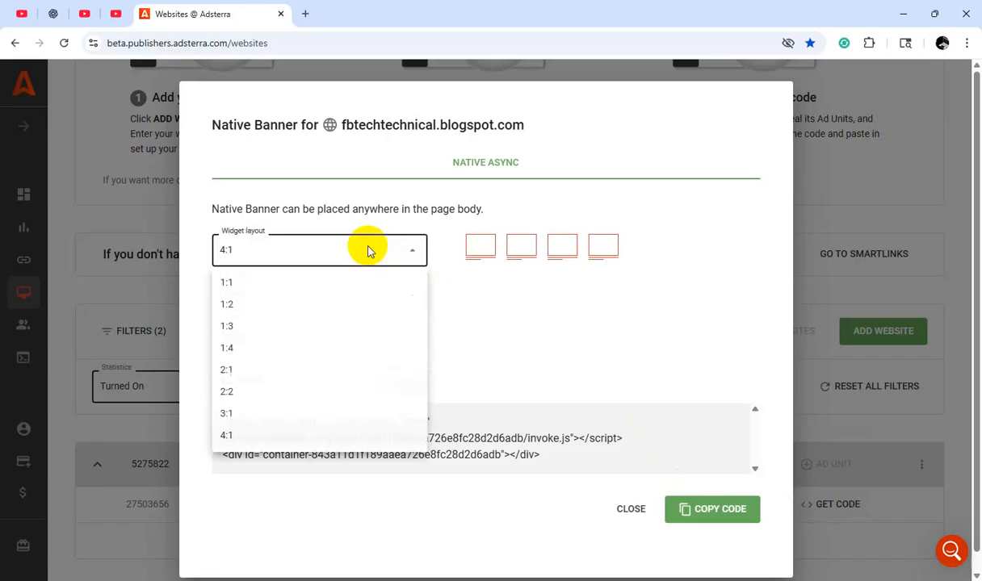
click(242, 349)
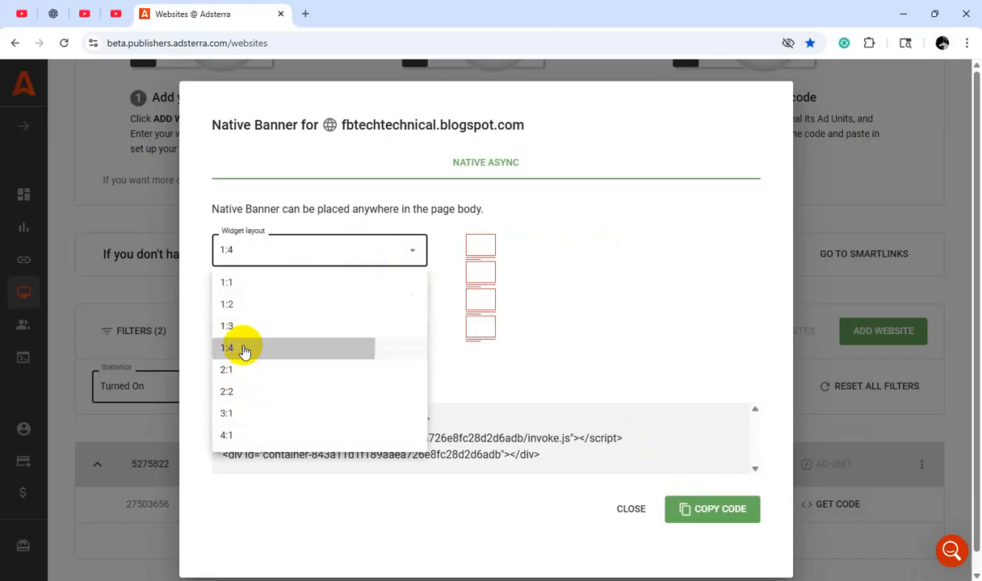
click(392, 377)
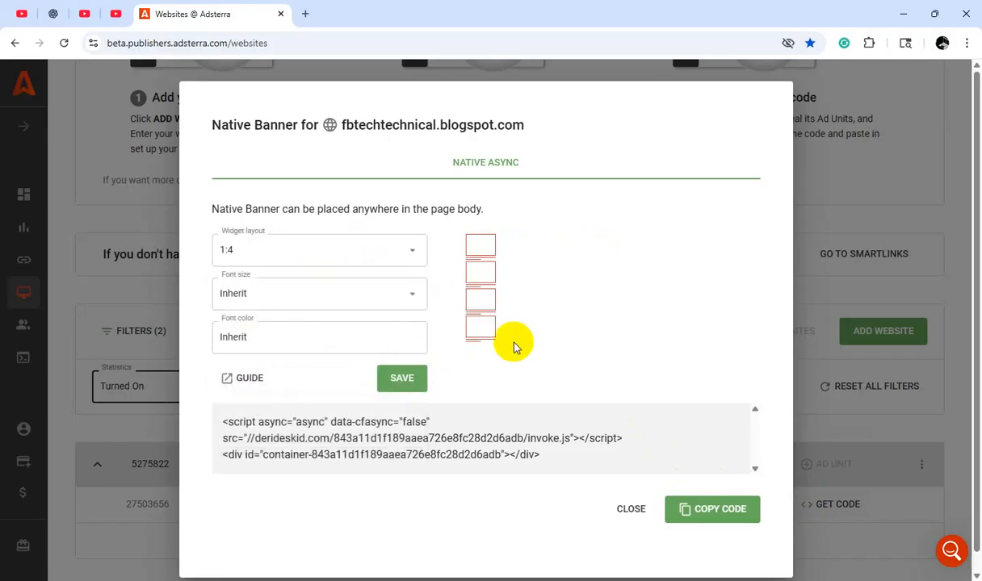
click(405, 377)
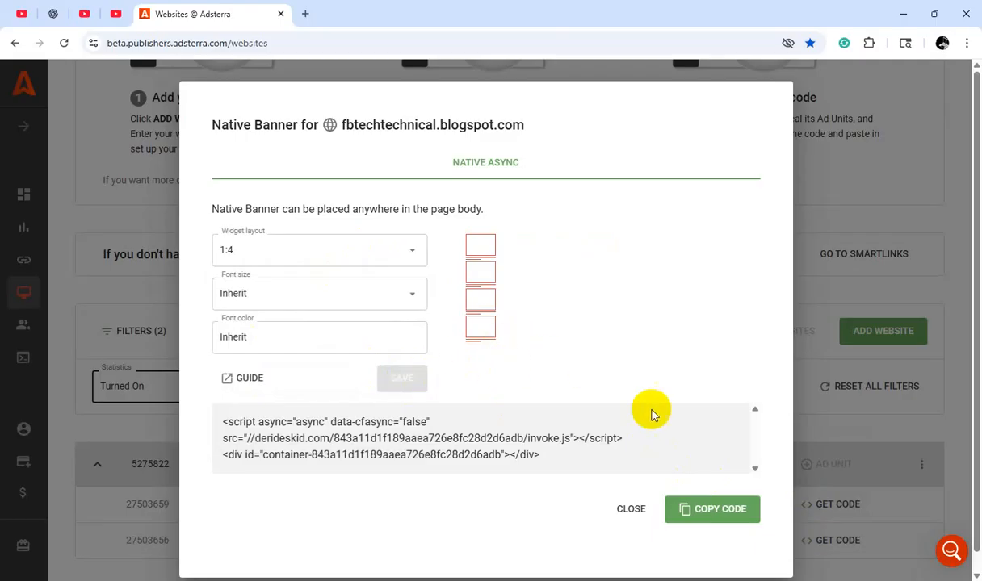
click(714, 511)
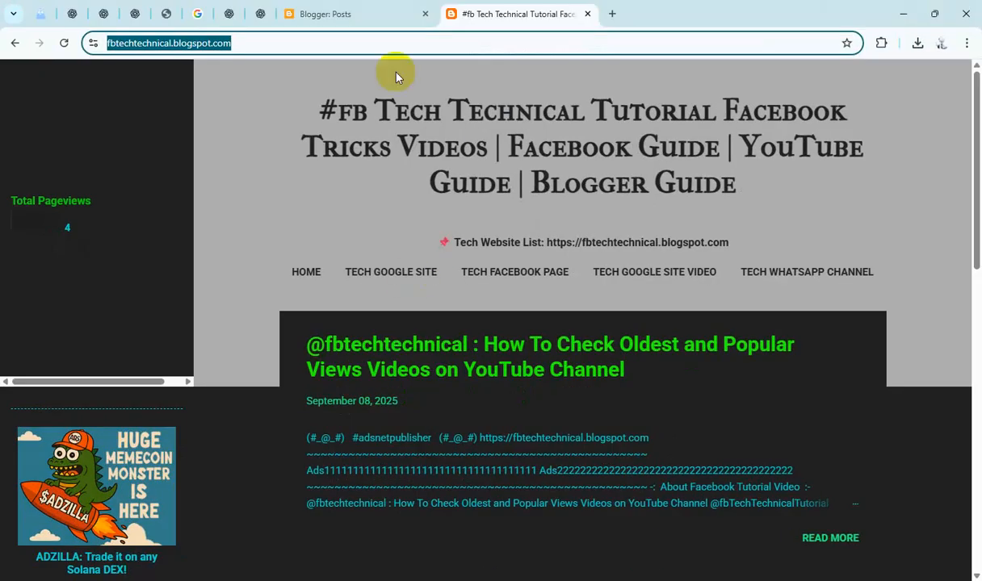
- Switch to Blogger, open the blog's layout and inspect the first HTML/JavaScript gadget in Sidebar (bottom) without changing it
click(352, 16)
scroll(89, 363, down, 1)
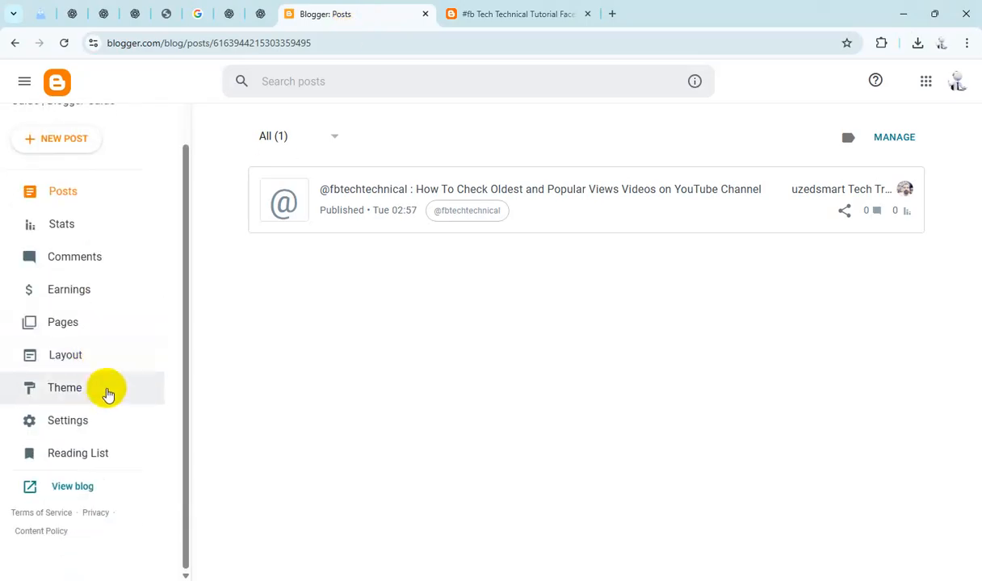
click(88, 355)
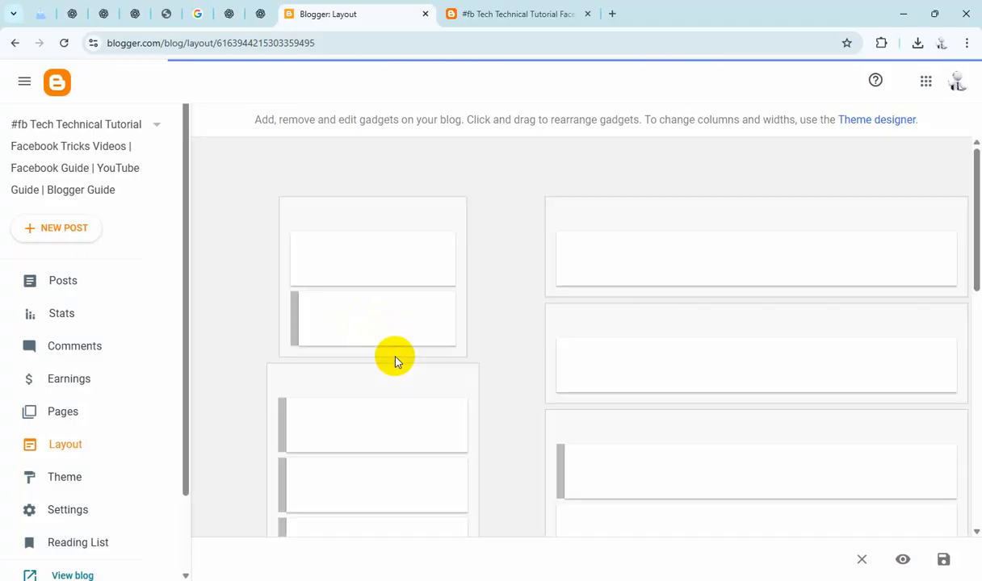
scroll(395, 356, down, 4)
scroll(399, 356, up, 2)
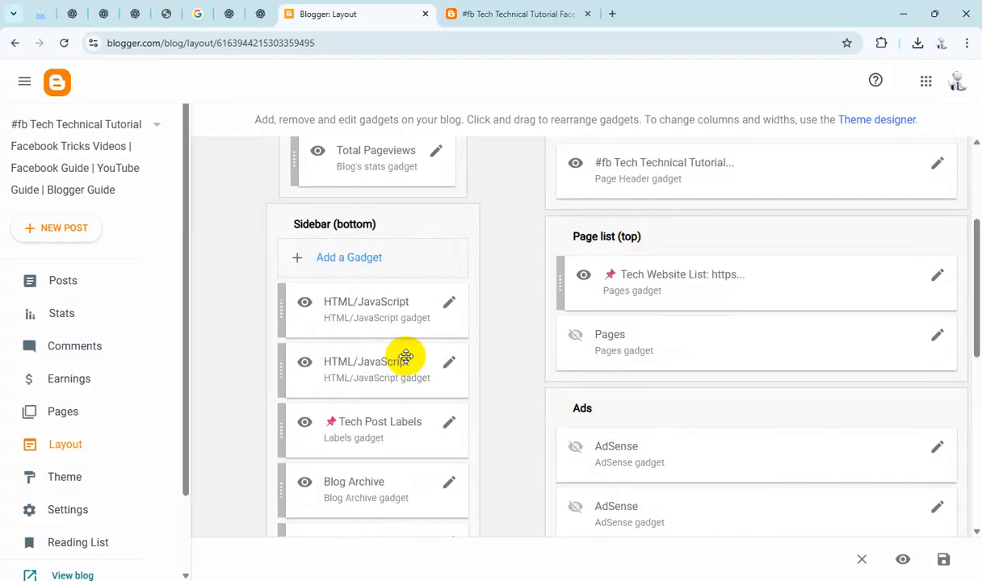
click(449, 305)
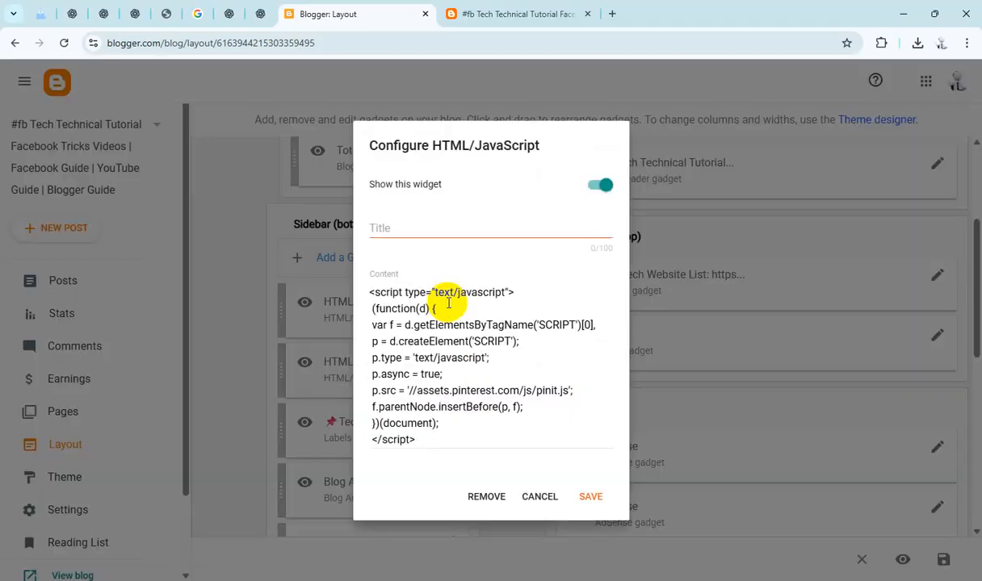
click(540, 497)
- Replace the content of the second HTML/JavaScript gadget in Sidebar (bottom) with the copied Native Banner code and save the gadget and layout
click(450, 365)
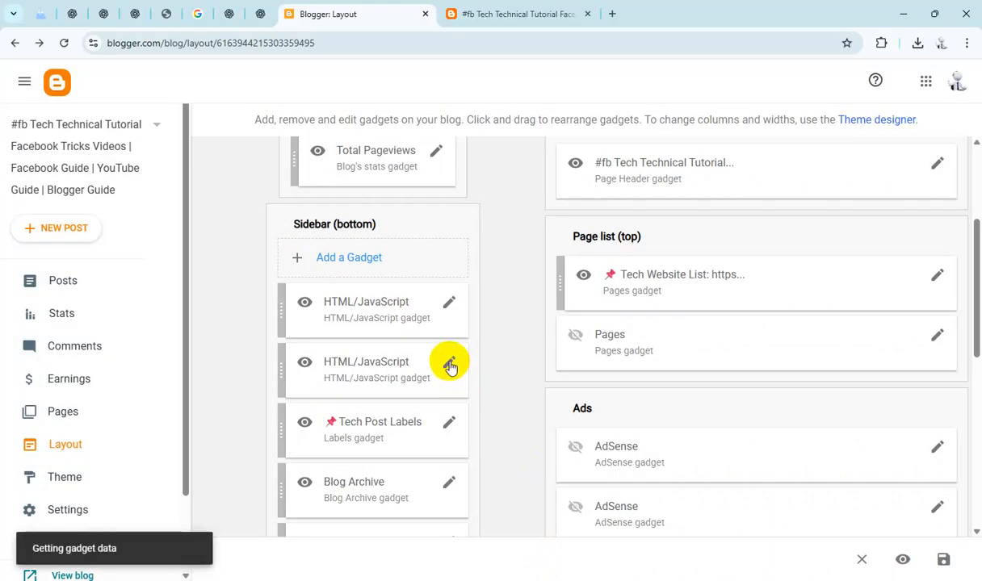
click(457, 349)
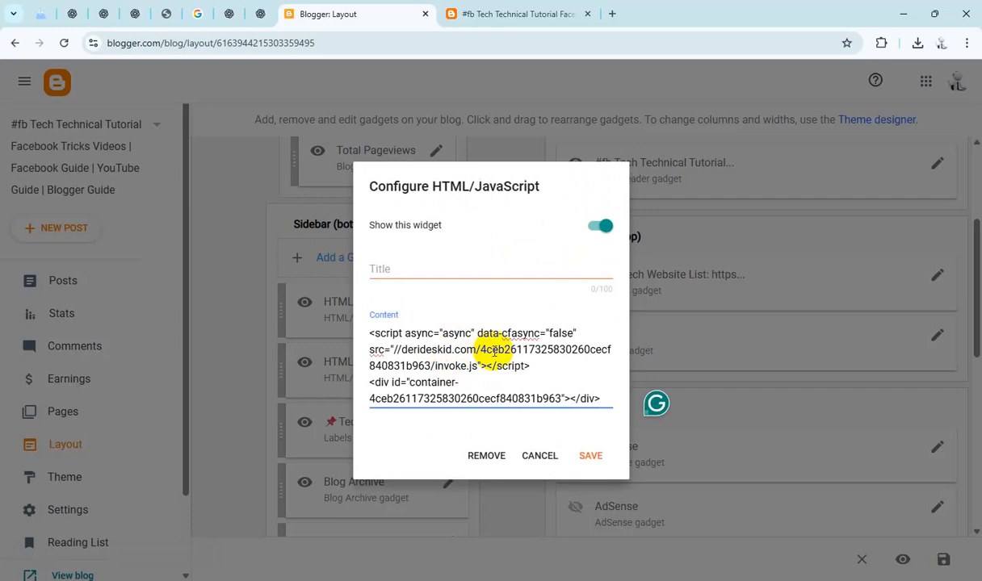
key(ctrl+a)
text(<script async="async" data-cfasync="false" src="//derideskid.com/843a11d1f189aaea726e8fc28d2d6adb/invoke.js"></script> <div id="container-843a11d1f189aaea726e8fc28d2d6adb"></div>)
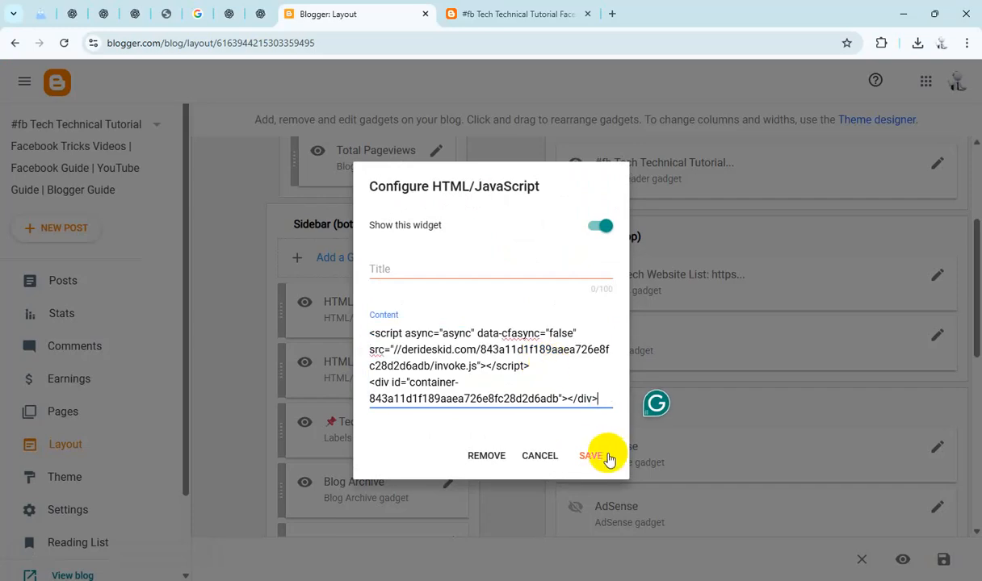
click(598, 457)
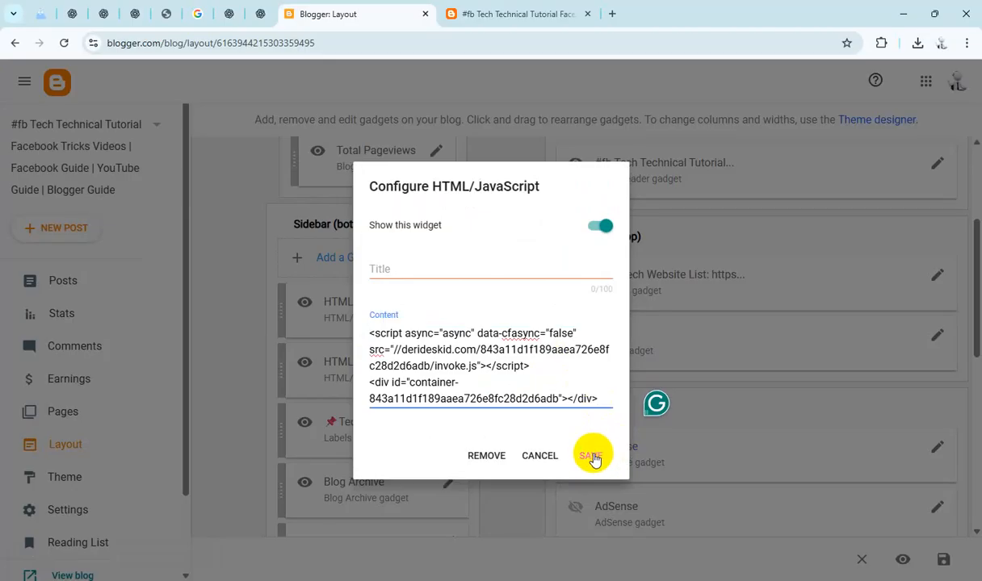
click(593, 459)
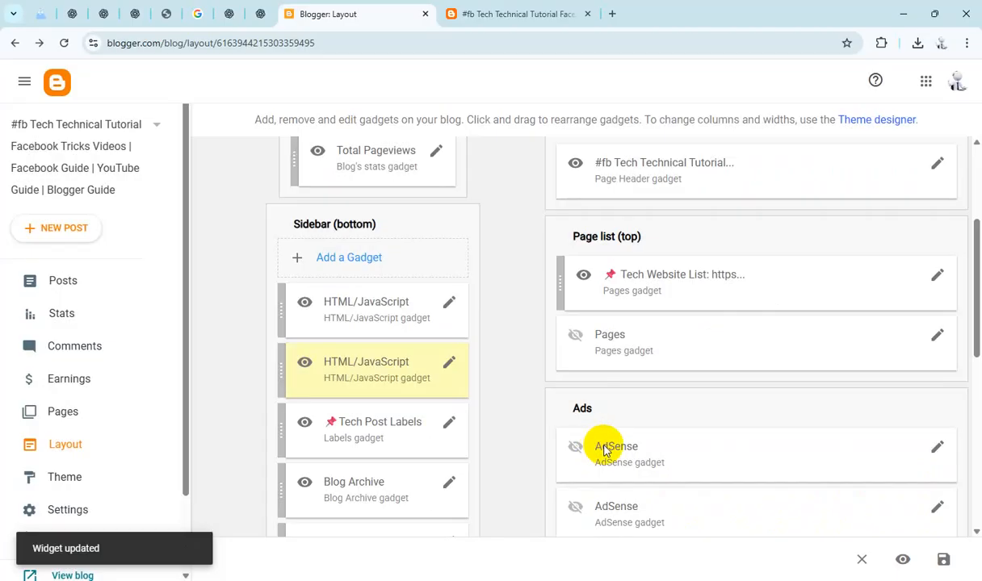
click(945, 560)
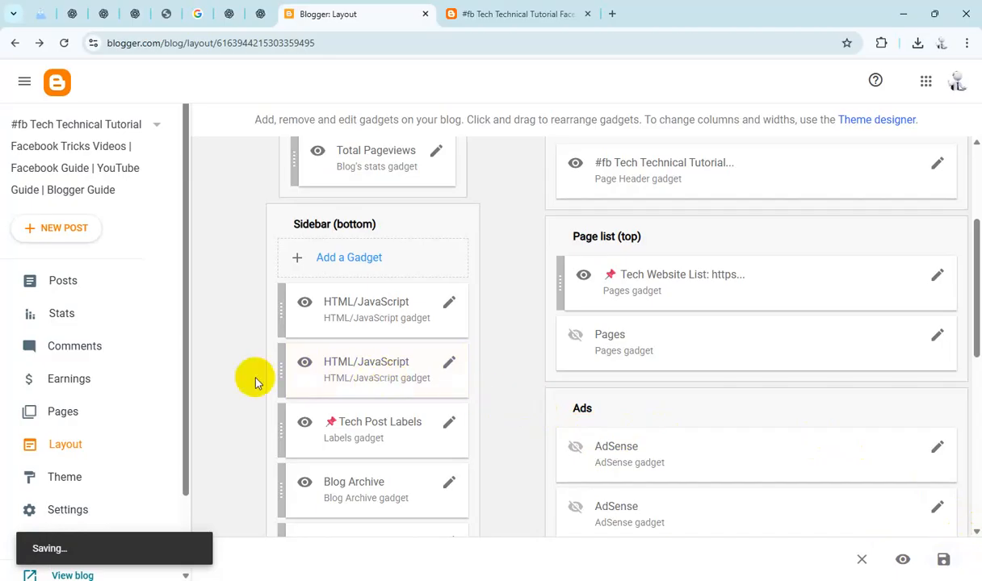
- View the live blog and look through the page to check the native ads in the sidebar
scroll(97, 485, down, 2)
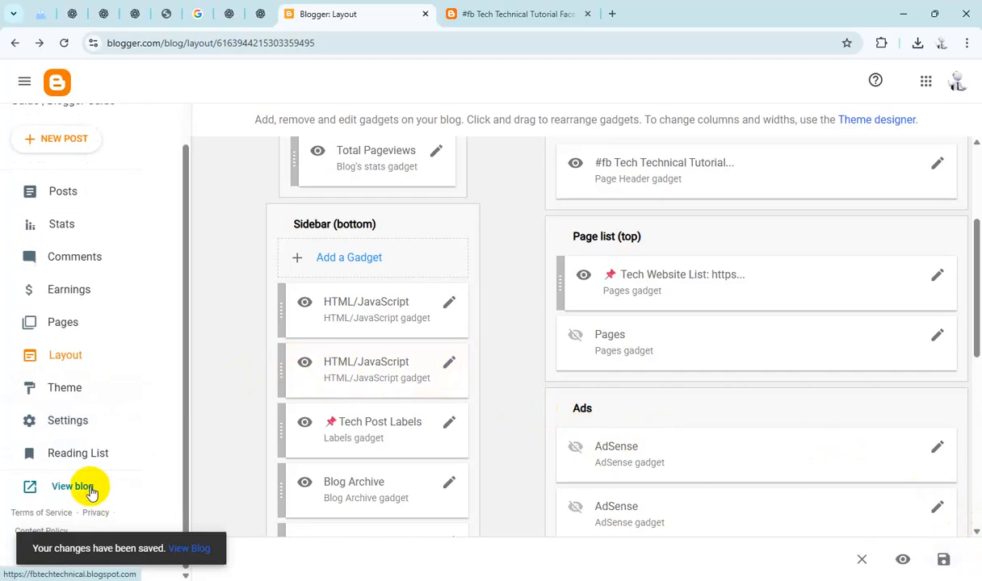
click(72, 487)
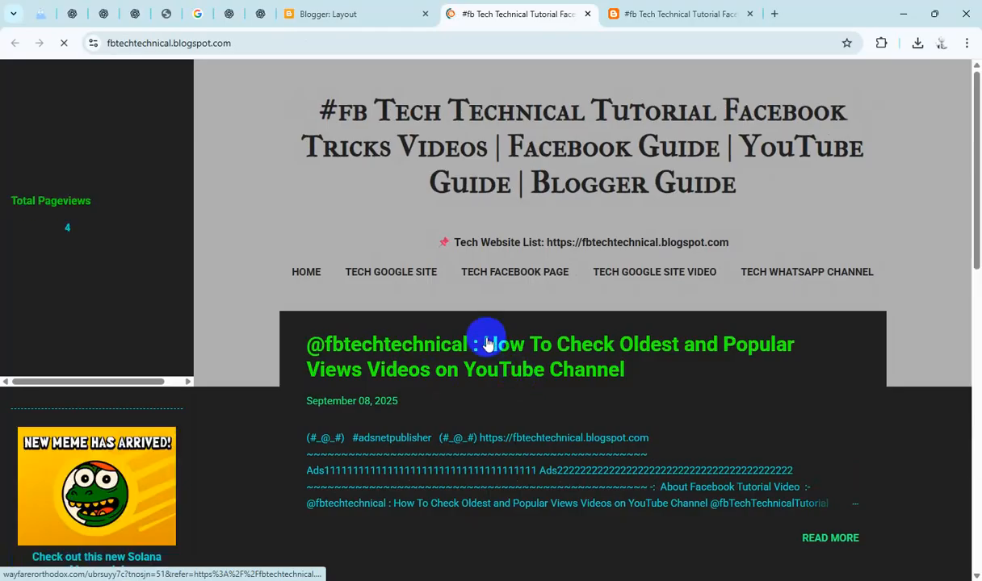
scroll(257, 315, down, 7)
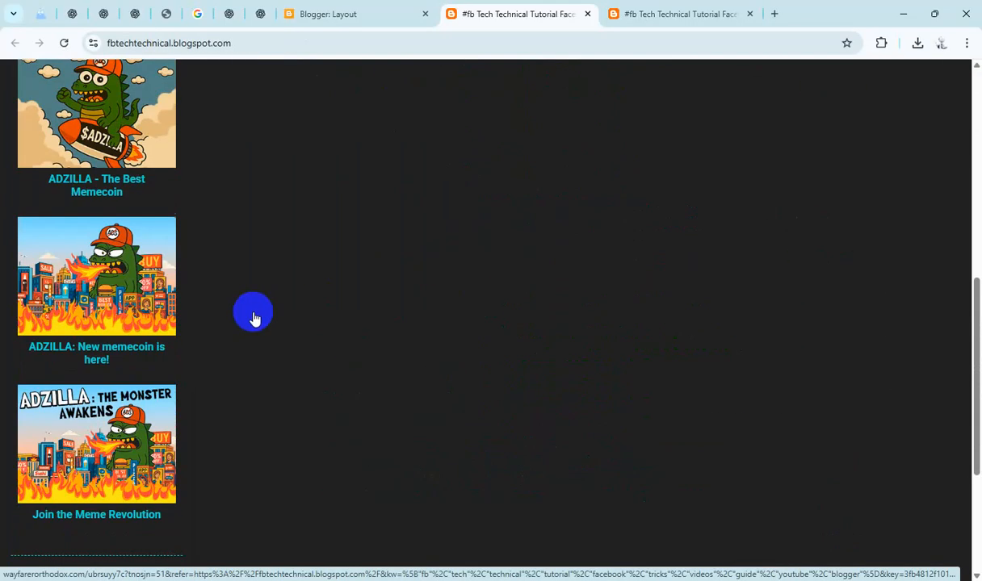
scroll(255, 319, down, 3)
scroll(105, 263, up, 10)
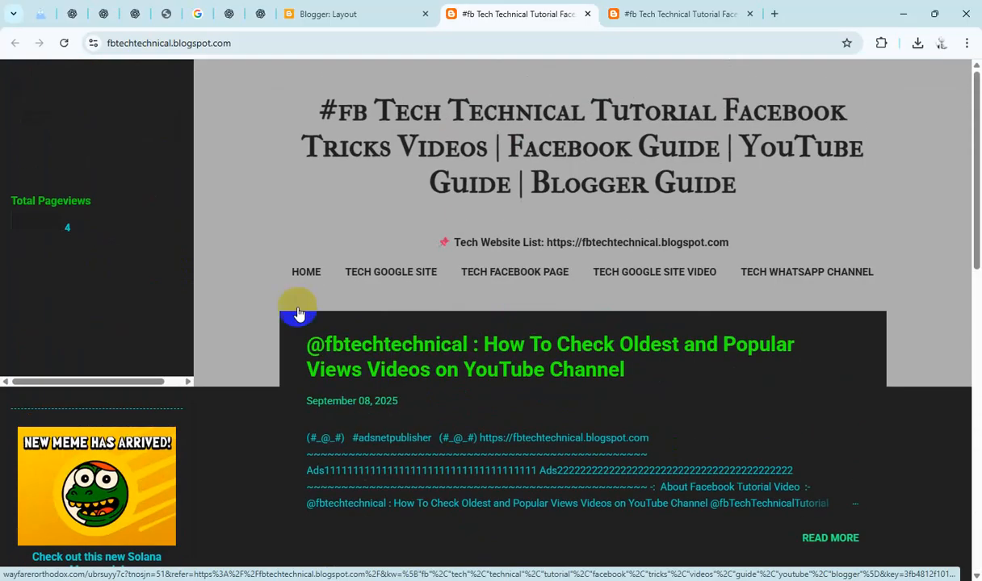
scroll(357, 307, down, 3)
scroll(357, 318, up, 3)
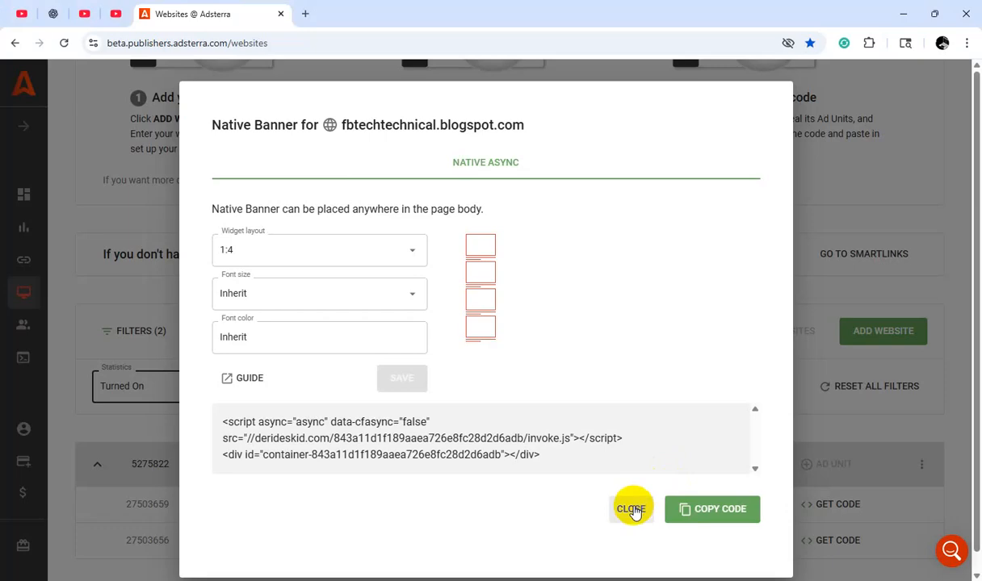
- In Adsterra, look at the Native Banner's font size options, copy its ad code and close the code dialog
click(296, 300)
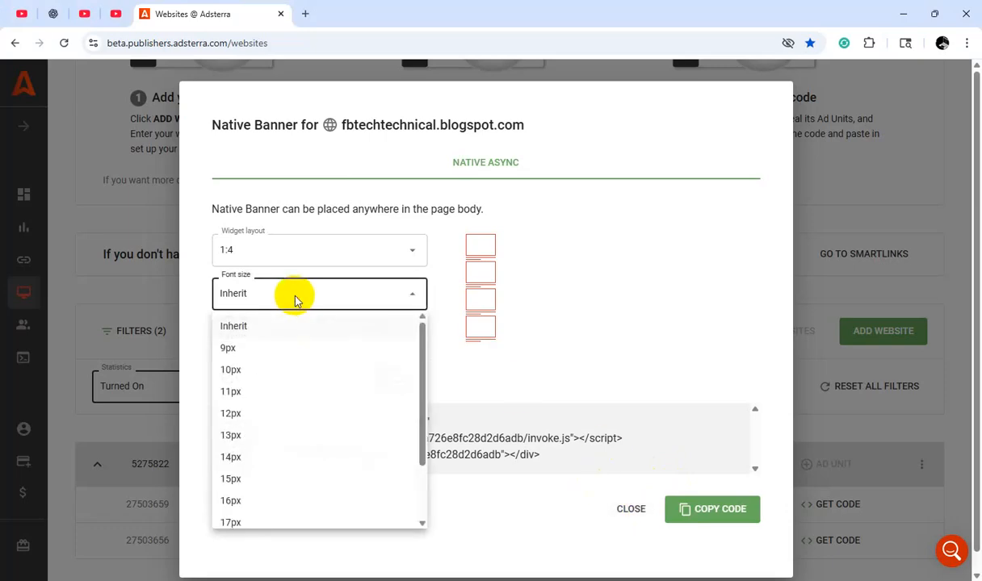
click(590, 258)
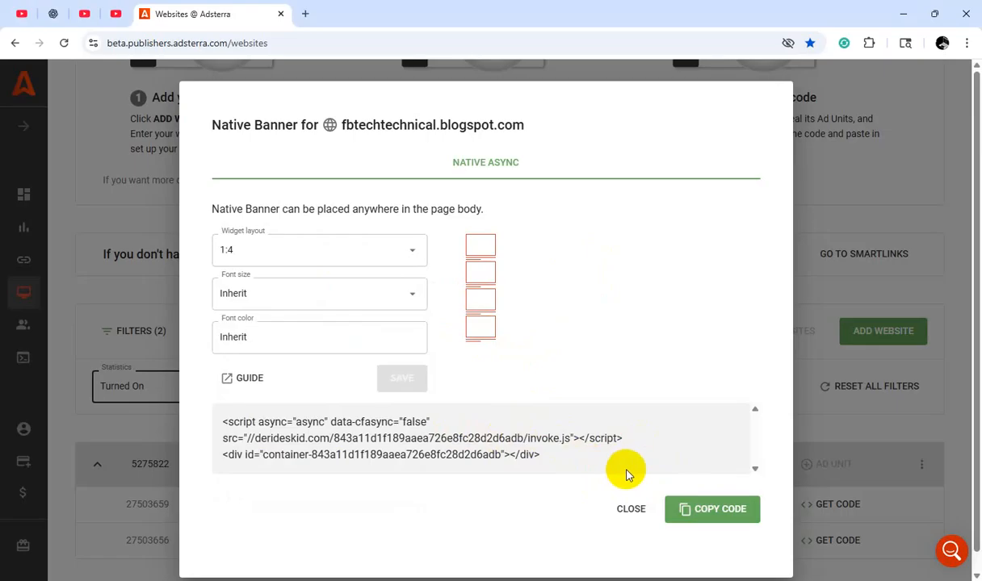
scroll(625, 438, down, 1)
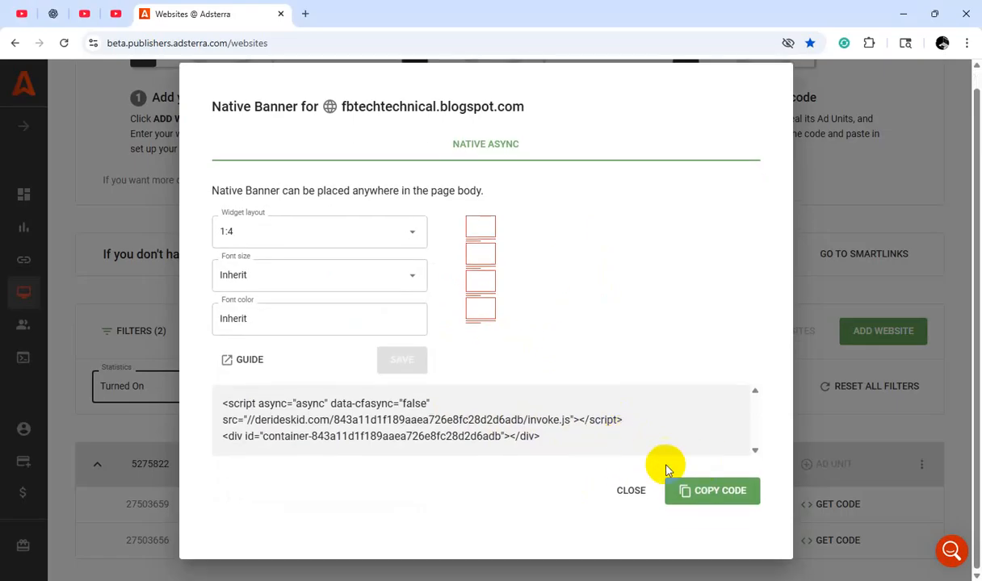
click(715, 497)
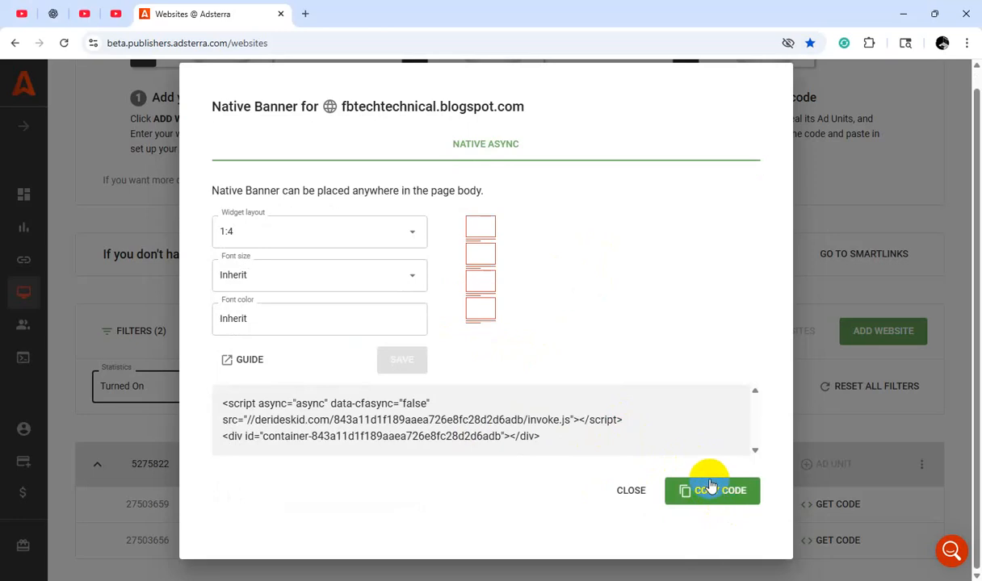
click(631, 492)
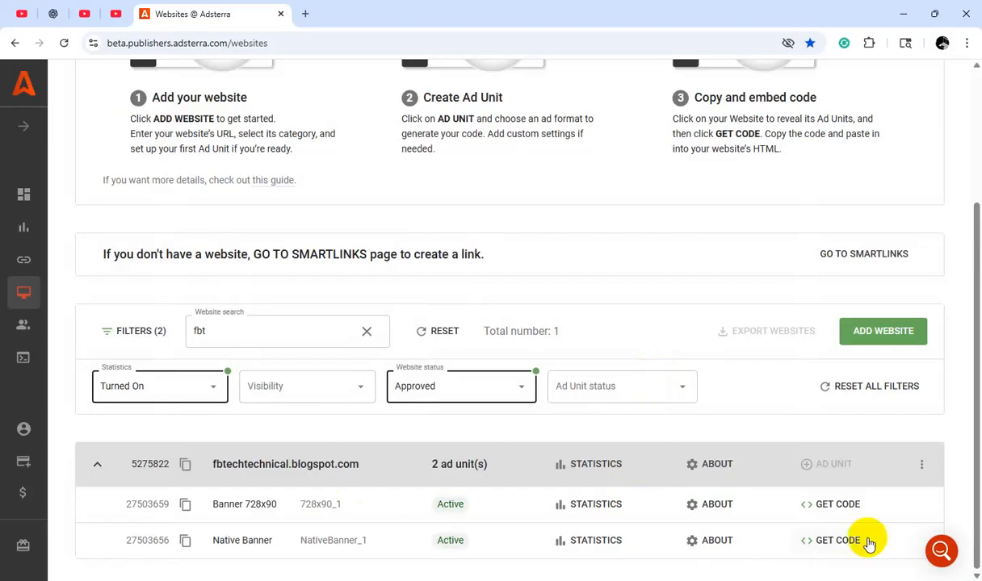
- Get and copy the ad code of the Banner 728x90 unit for fbtechtechnical.blogspot.com
click(831, 505)
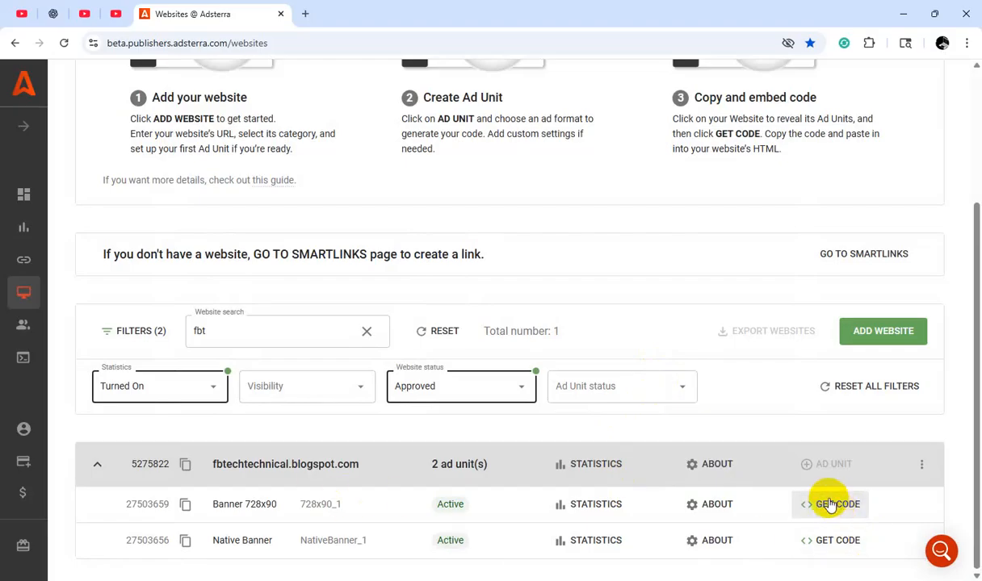
click(828, 507)
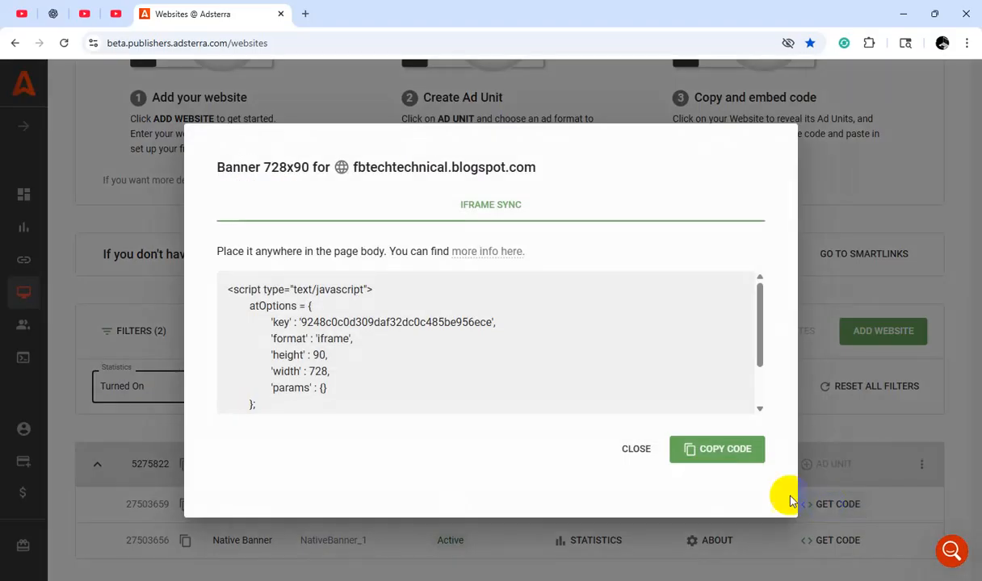
click(723, 452)
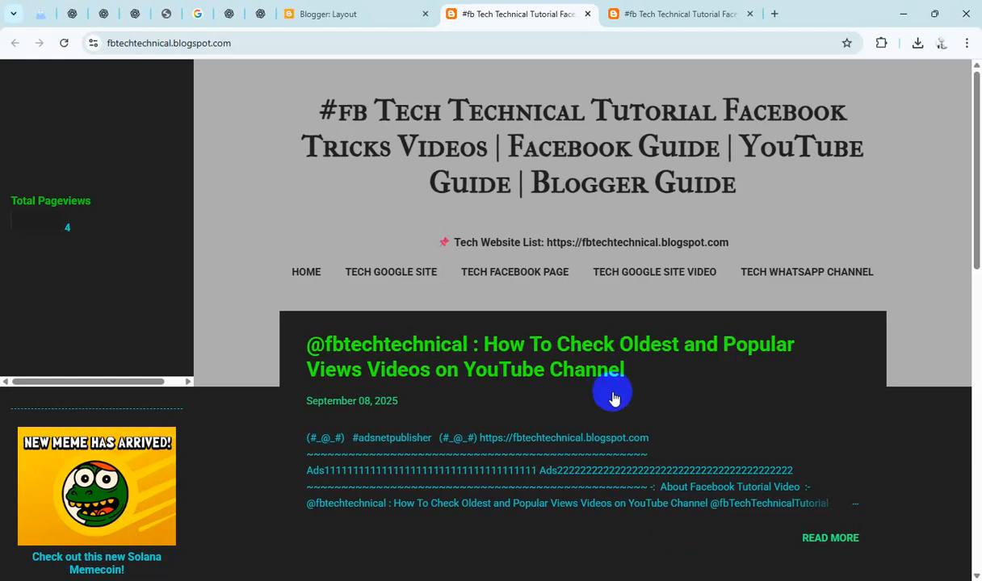
- Return to the Blogger layout and look through its sections for a place to add the 728x90 banner
click(368, 15)
scroll(777, 350, up, 3)
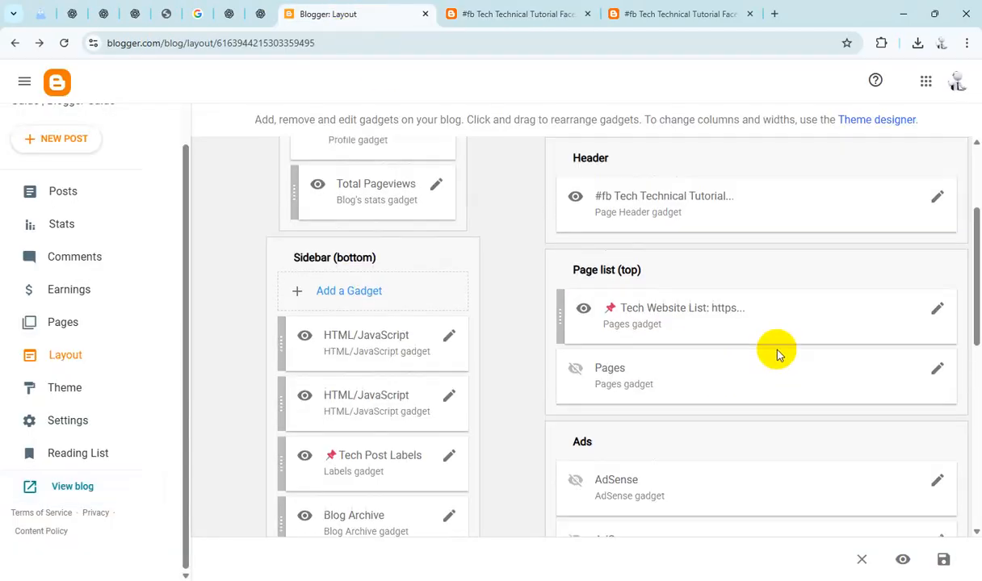
scroll(875, 372, down, 3)
scroll(881, 376, down, 2)
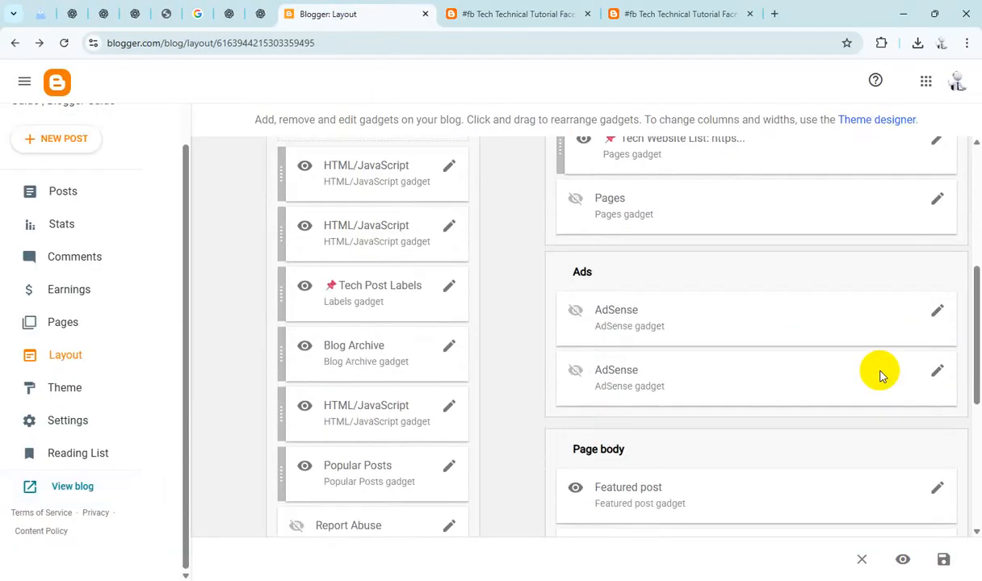
scroll(881, 375, up, 2)
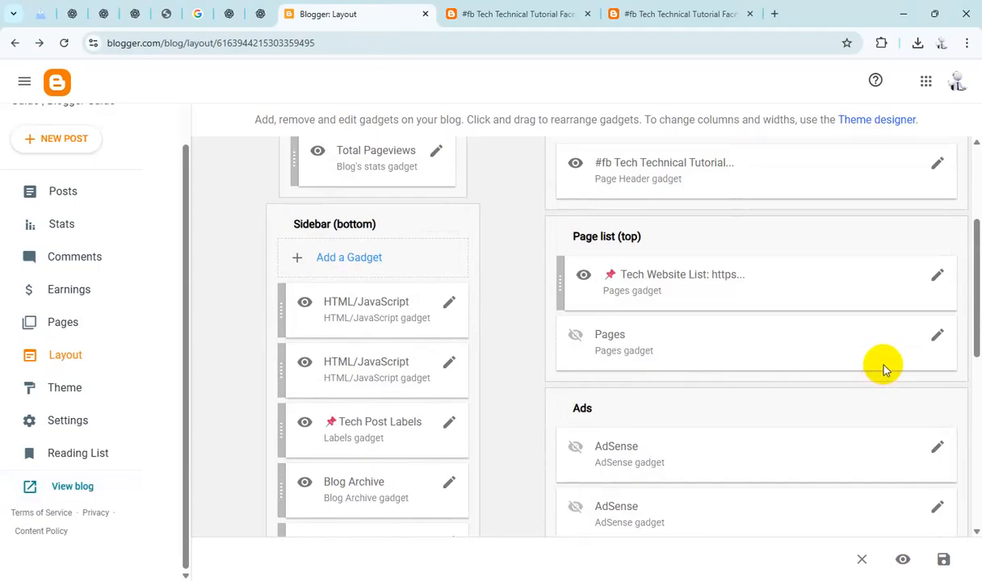
scroll(889, 353, down, 4)
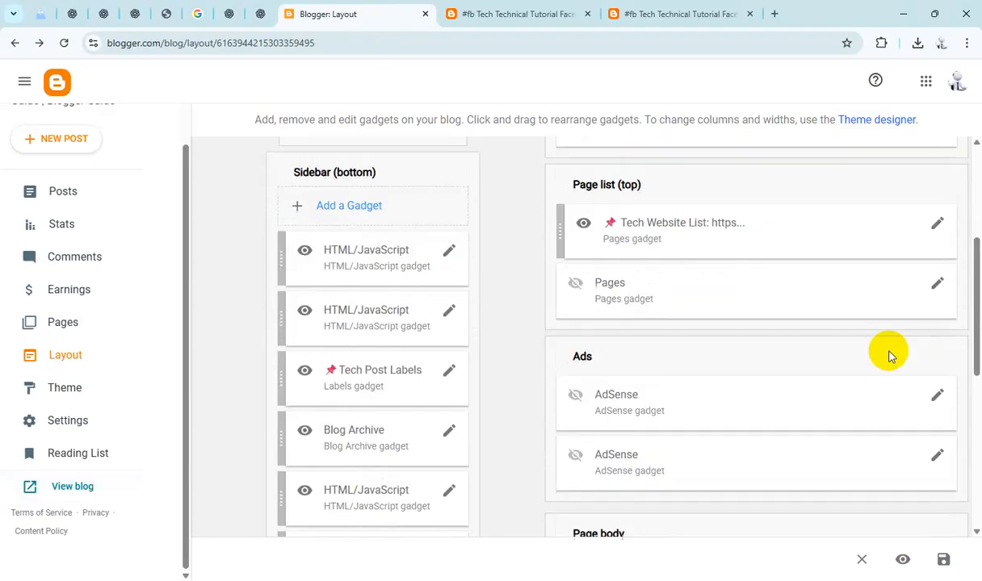
scroll(889, 353, down, 3)
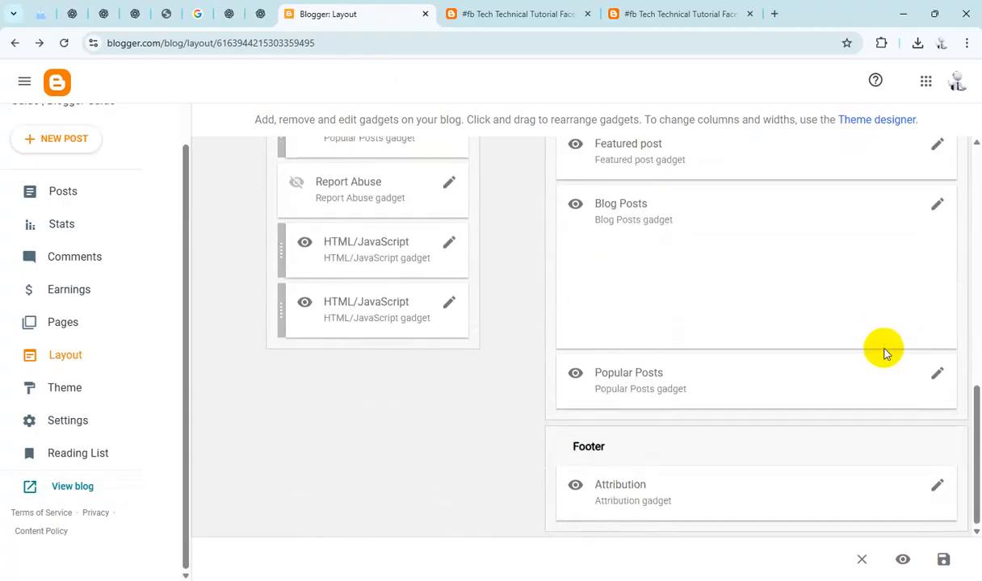
scroll(885, 352, up, 6)
scroll(885, 353, up, 1)
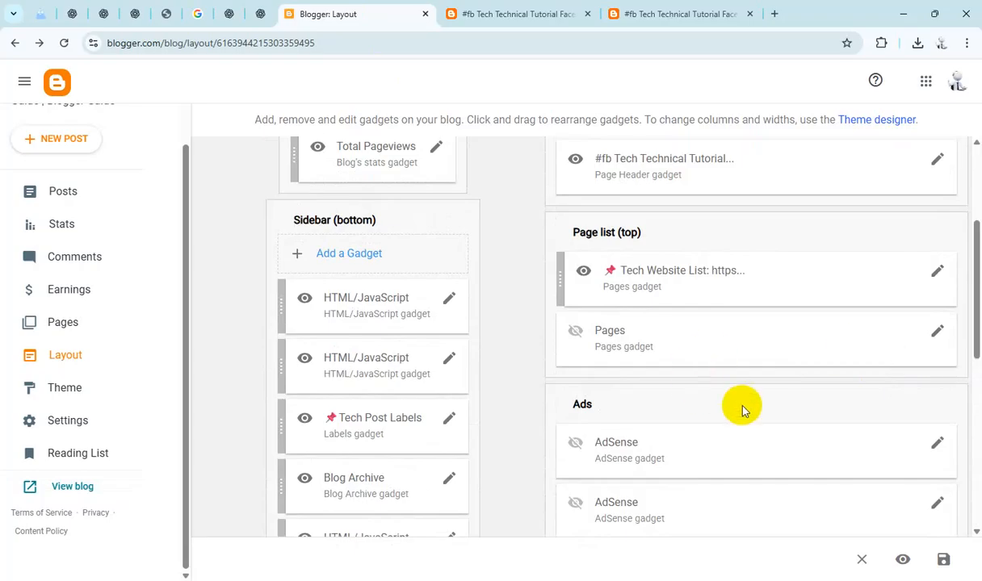
- Add an untitled HTML/JavaScript gadget to Sidebar (bottom) with the copied 728x90 banner code as its content and save it
scroll(743, 407, up, 1)
scroll(743, 408, down, 2)
click(363, 188)
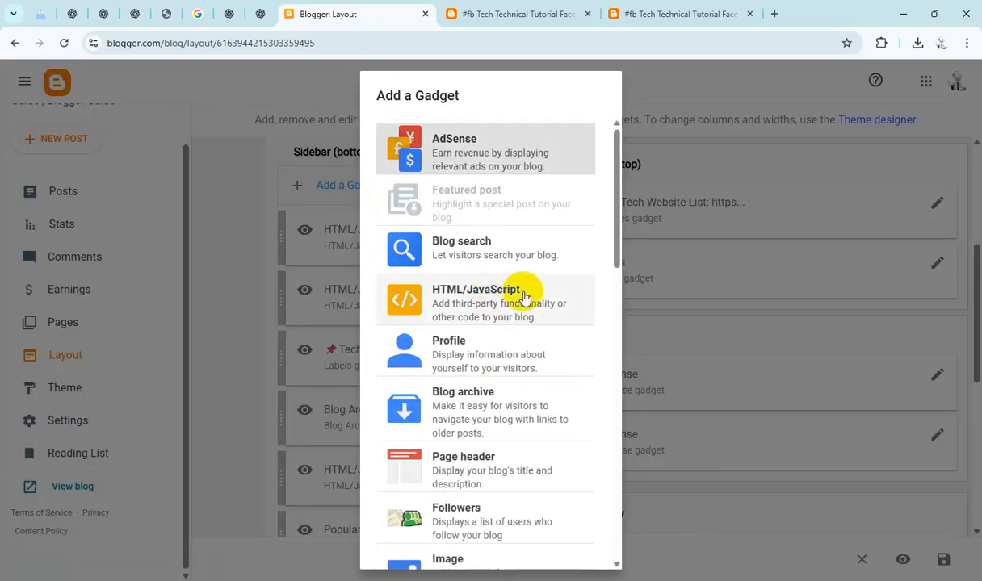
click(505, 299)
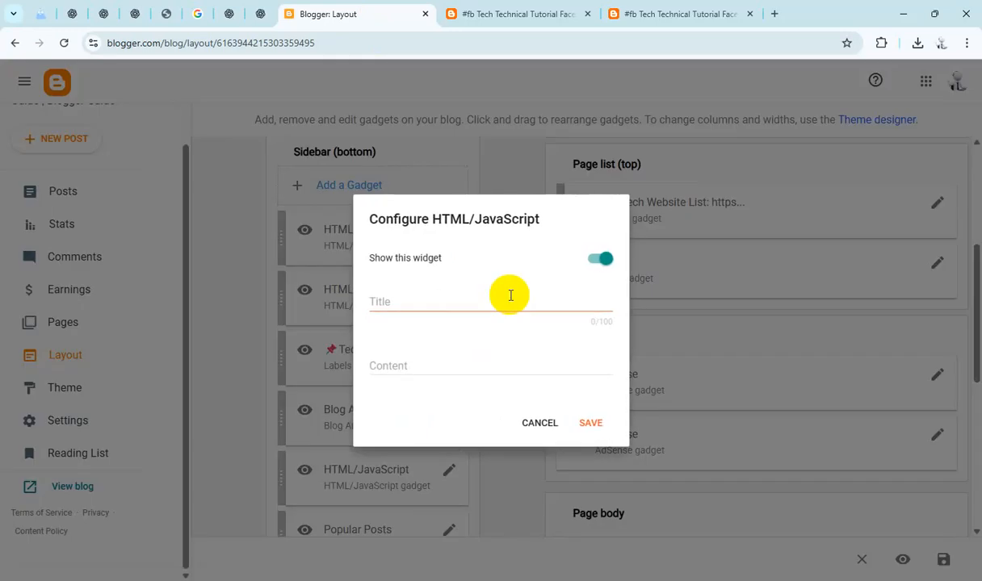
text(<script type="text/javascript"> 	atOptions = { 		'key' : '9248c0c0d309daf32dc0c485be956ece', 		'format' : 'iframe', 		'height' : 90, 		'width' : 728, 		'params' : {} 	}; </script> <script type="text/javascript" src="//derideskid.com/9248c0c0d309daf32dc0c485be956ece/invoke.js"></script>)
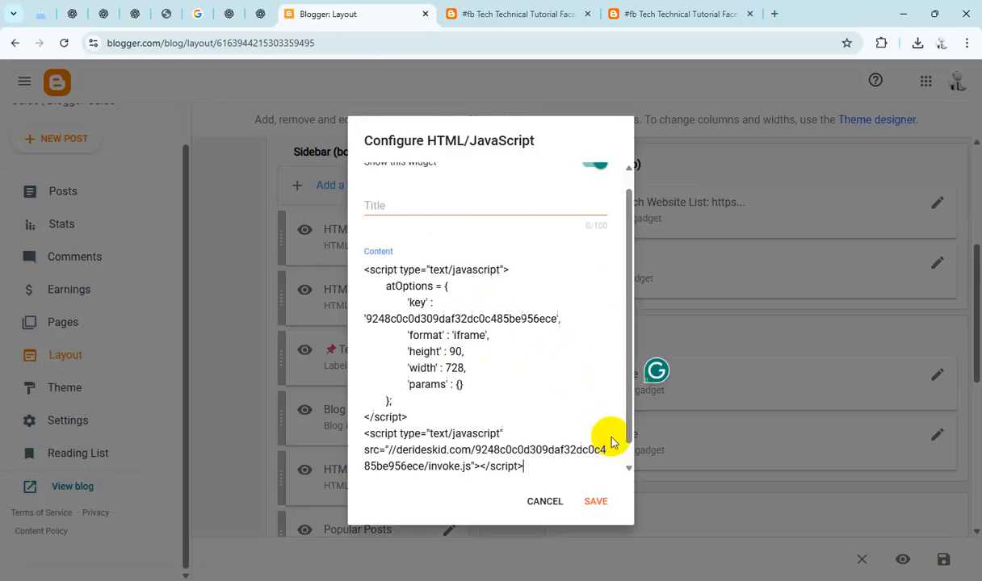
click(597, 501)
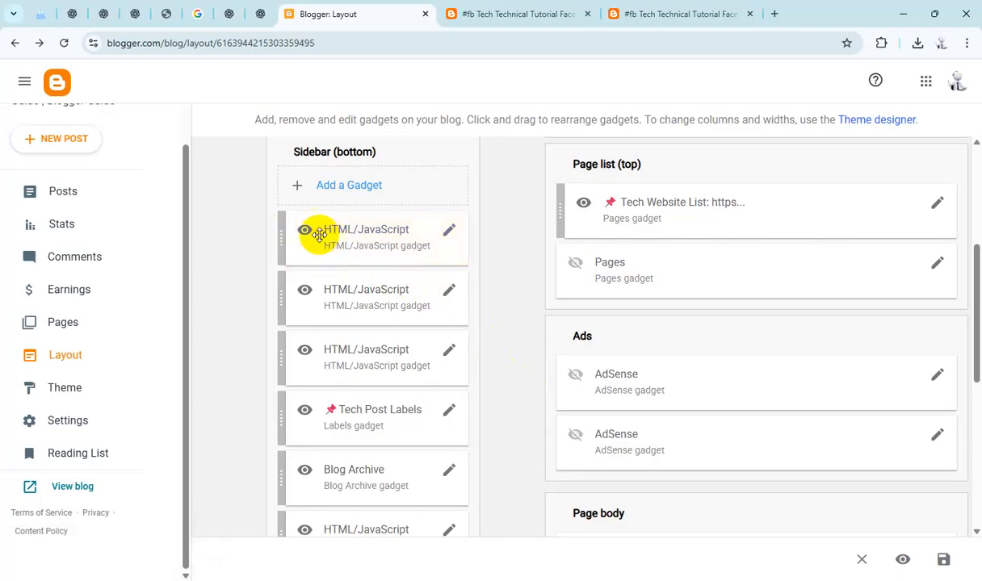
- Move the new HTML/JavaScript gadget to Page list (top), above the Tech Website List gadget, and save the layout
drag(280, 234, 603, 196)
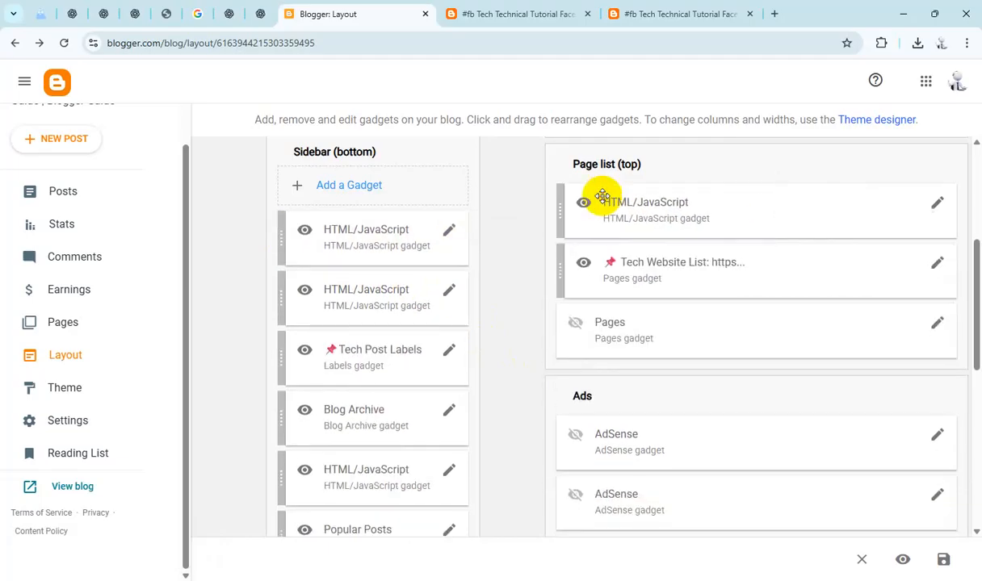
click(943, 559)
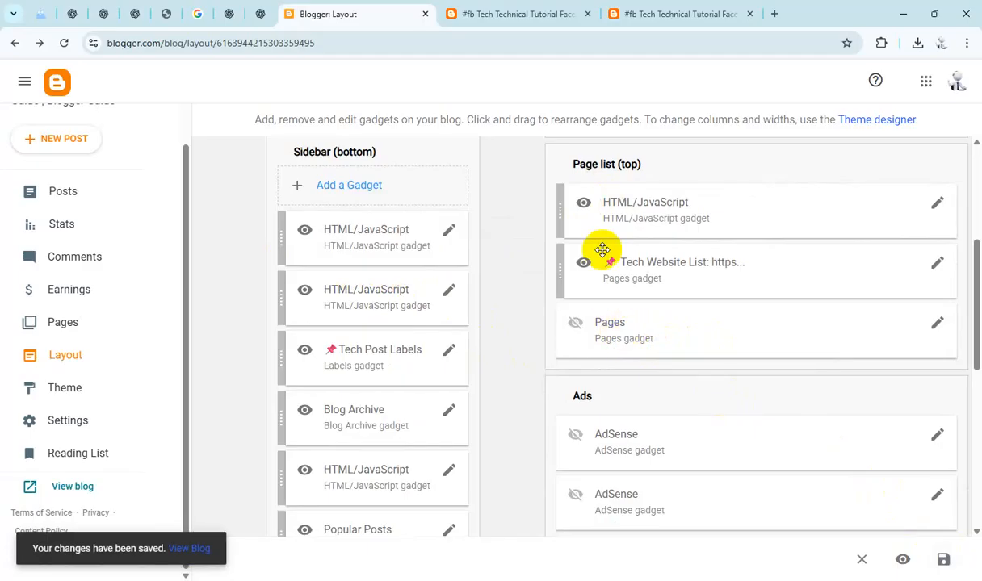
- Switch to the live blog and check the 728x90 banner in the header area and the native ads in the sidebar
click(498, 18)
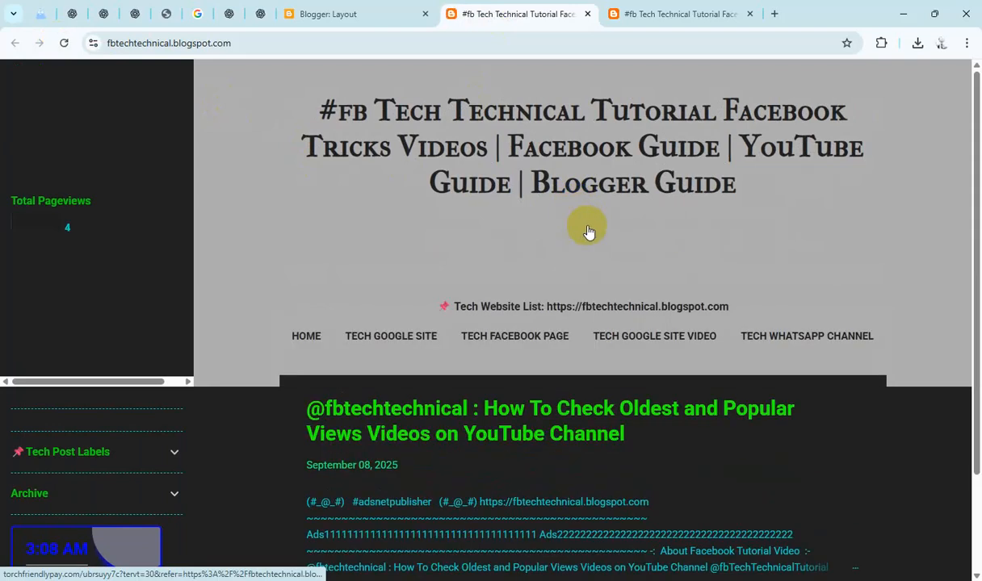
scroll(590, 238, down, 3)
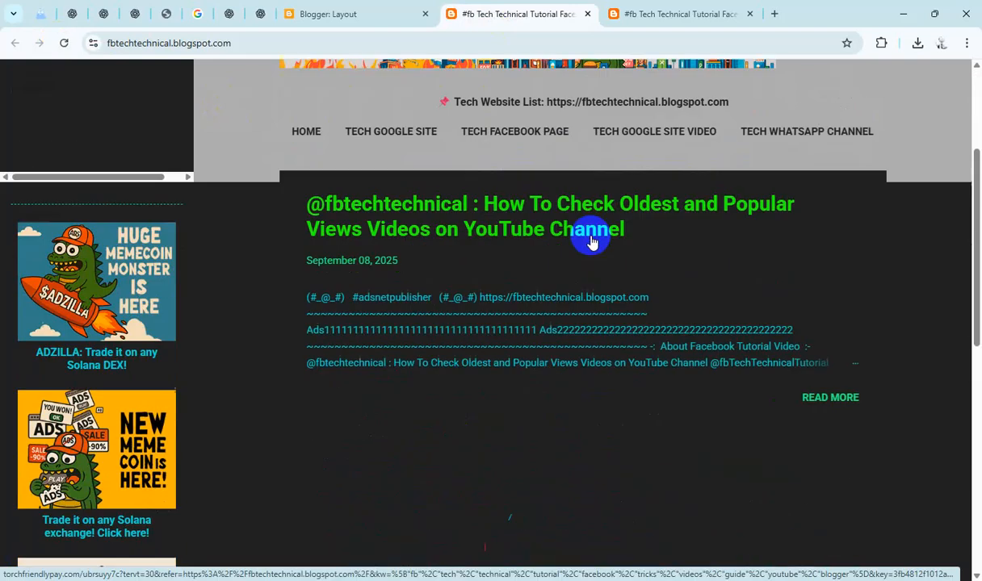
scroll(592, 240, up, 3)
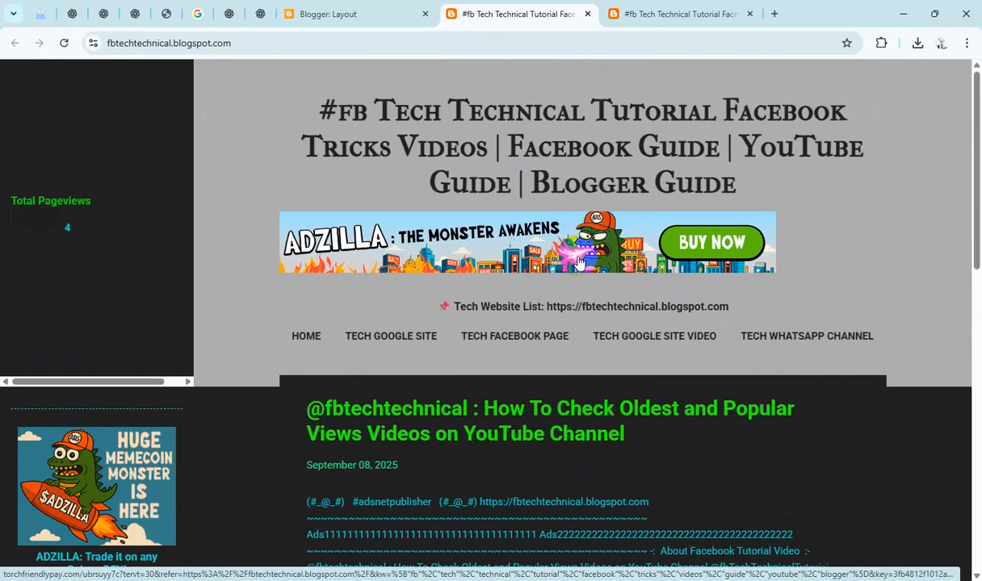